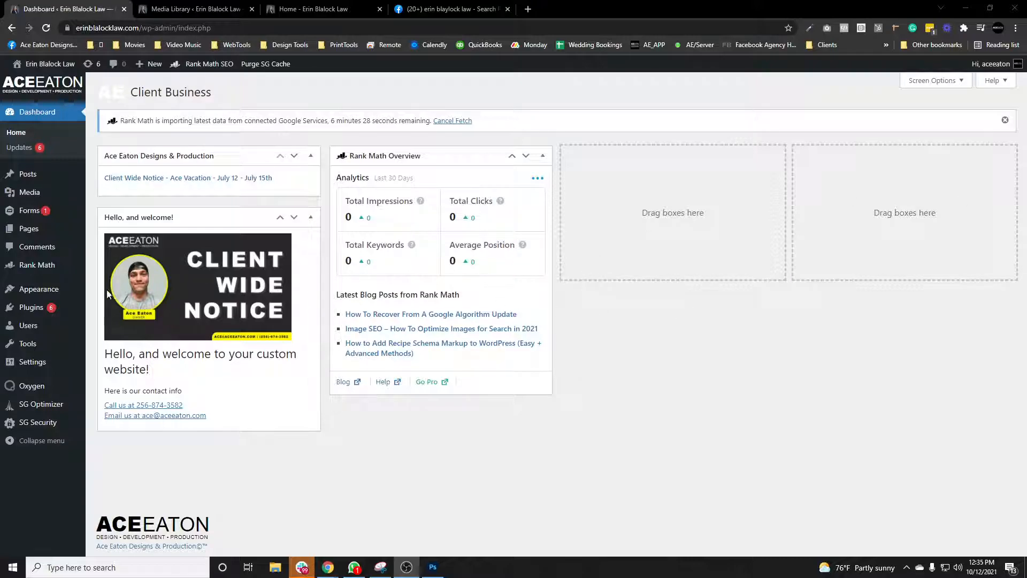
Open the installed plugins list and locate the Rank Math SEO plugin
left_click(101, 309)
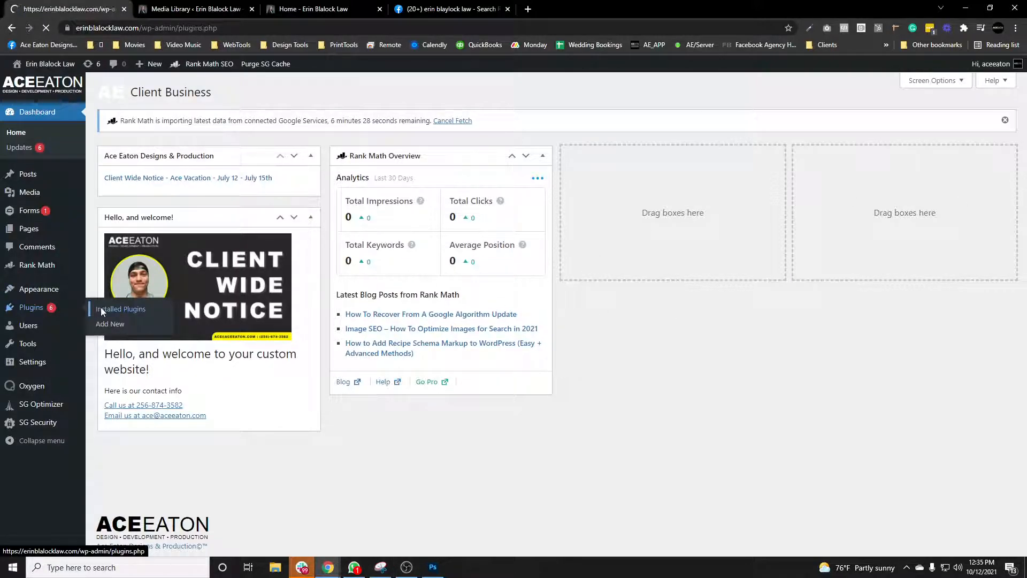
scroll(246, 303, "down", 8)
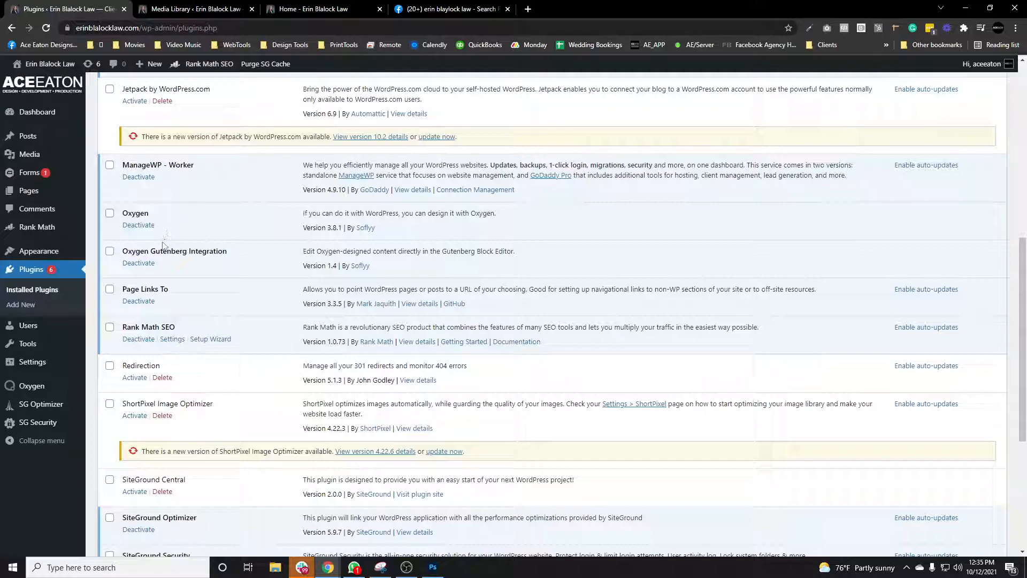
left_click_drag(186, 330, 132, 327)
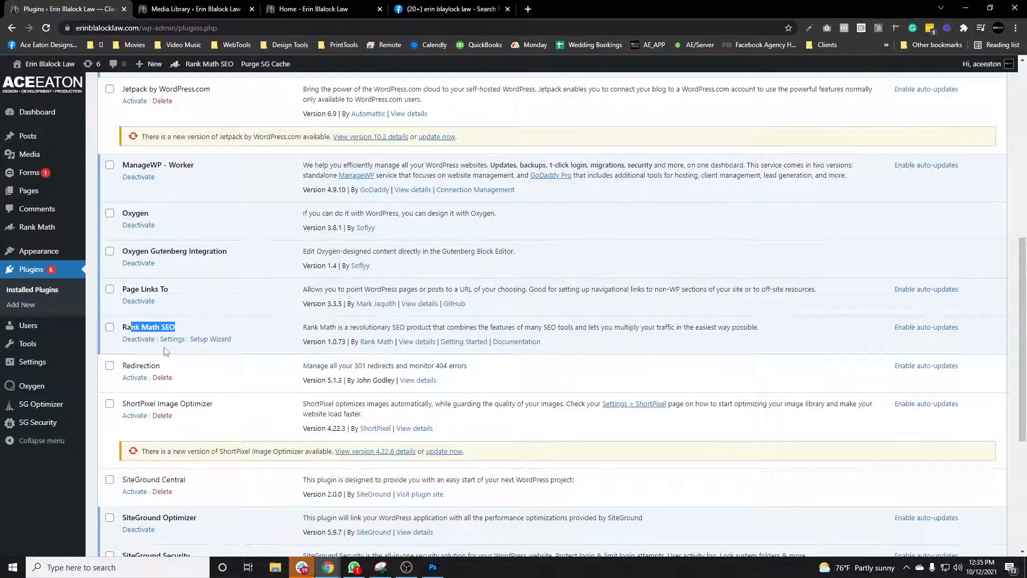
Open the Rank Math dashboard and review which modules are enabled, including Local SEO, Schema and Sitemap
mouse_move(56, 386)
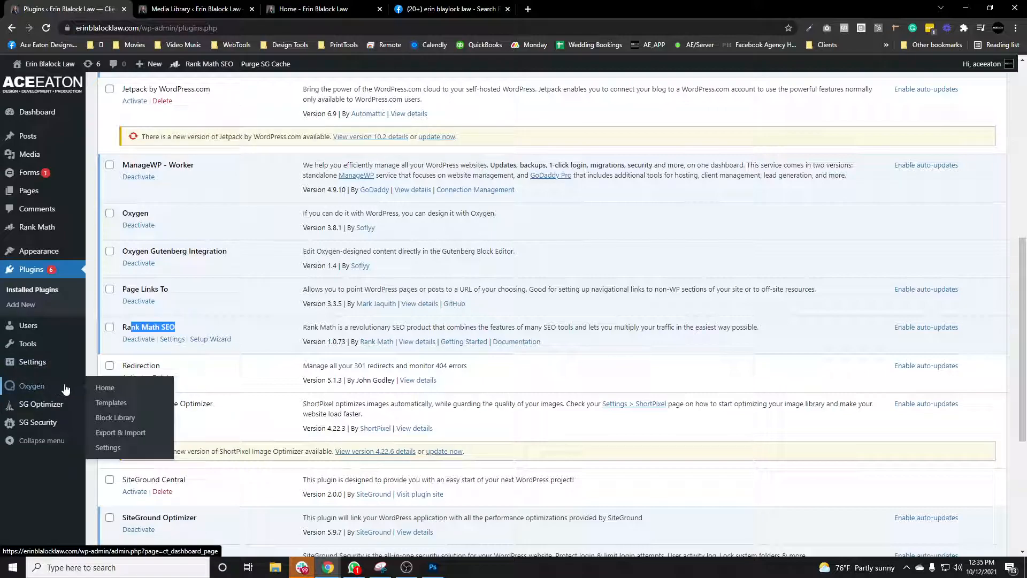
mouse_move(48, 227)
left_click(105, 229)
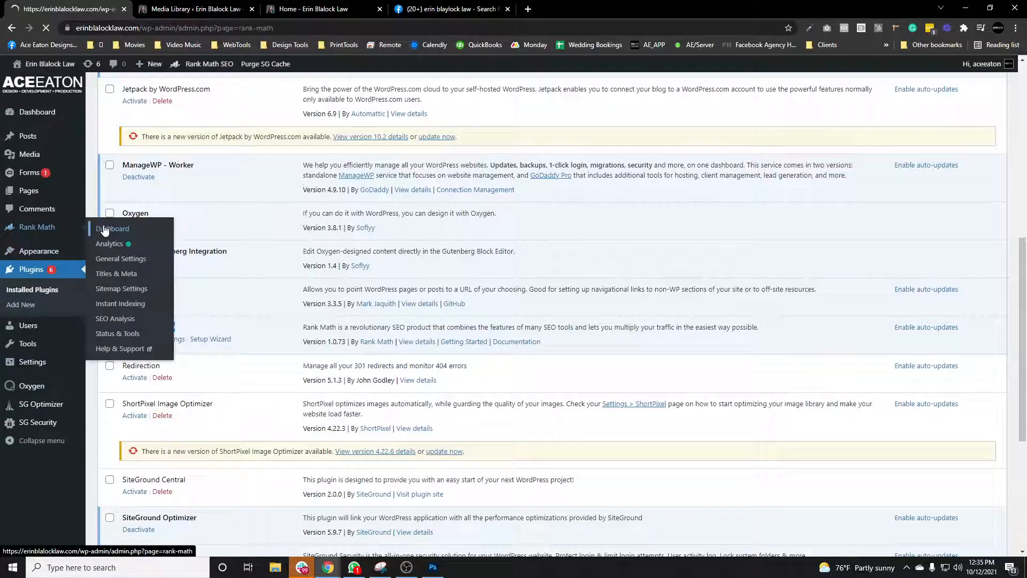
scroll(484, 260, "down", 3)
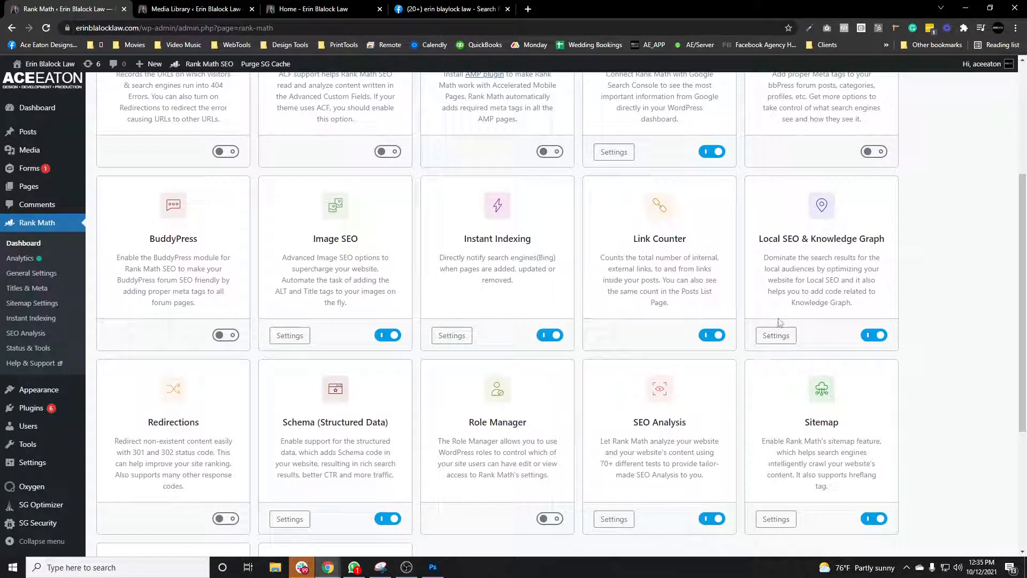
scroll(534, 364, "down", 1)
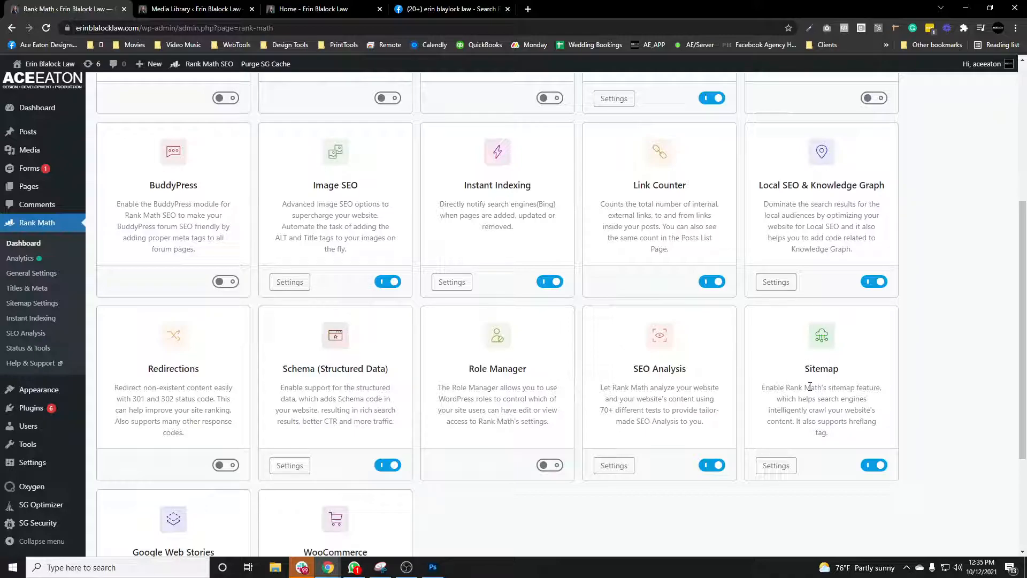
Open Rank Math's General Settings and review the Links and Breadcrumbs options
left_click(45, 274)
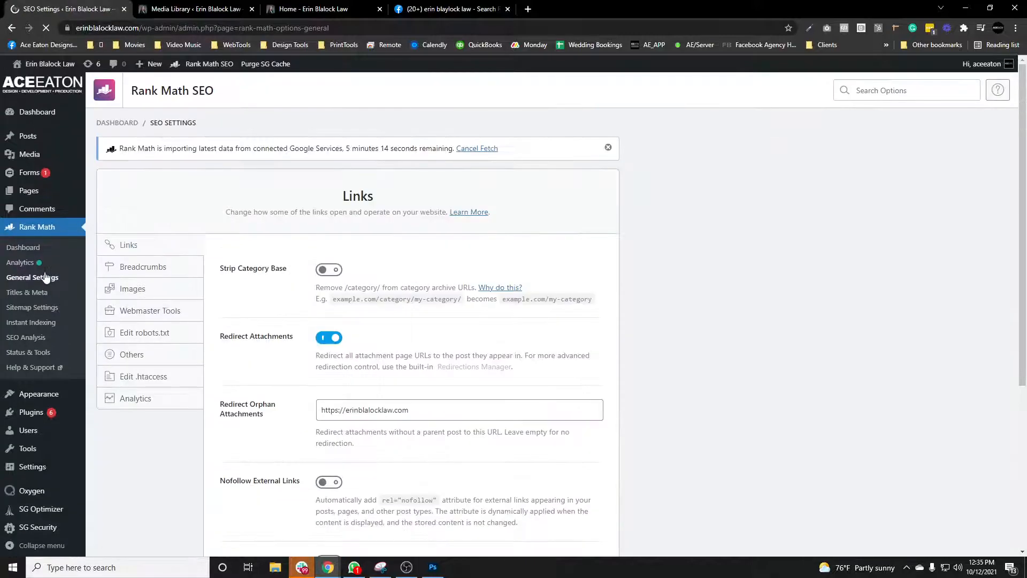
scroll(602, 292, "down", 3)
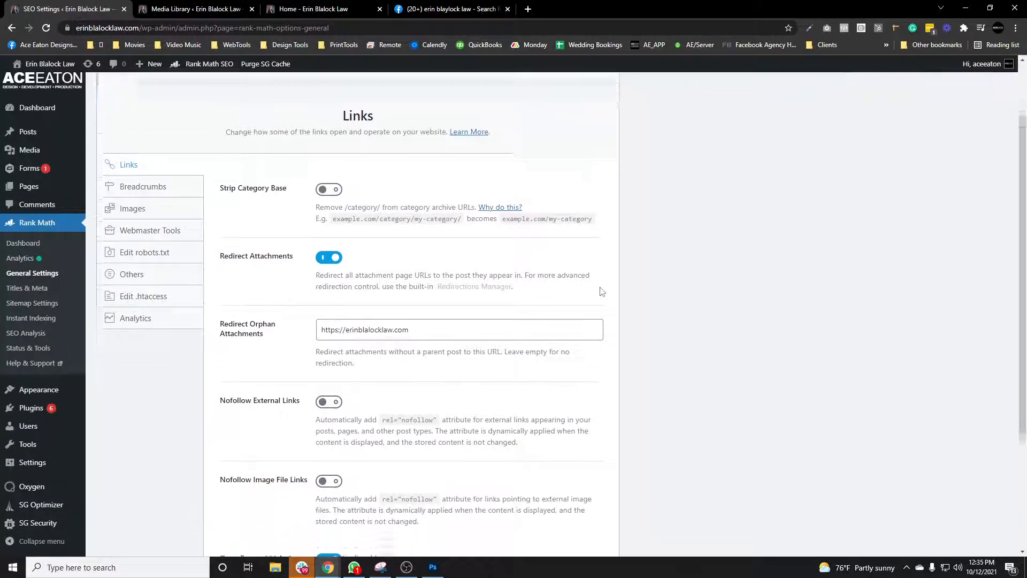
scroll(602, 292, "down", 2)
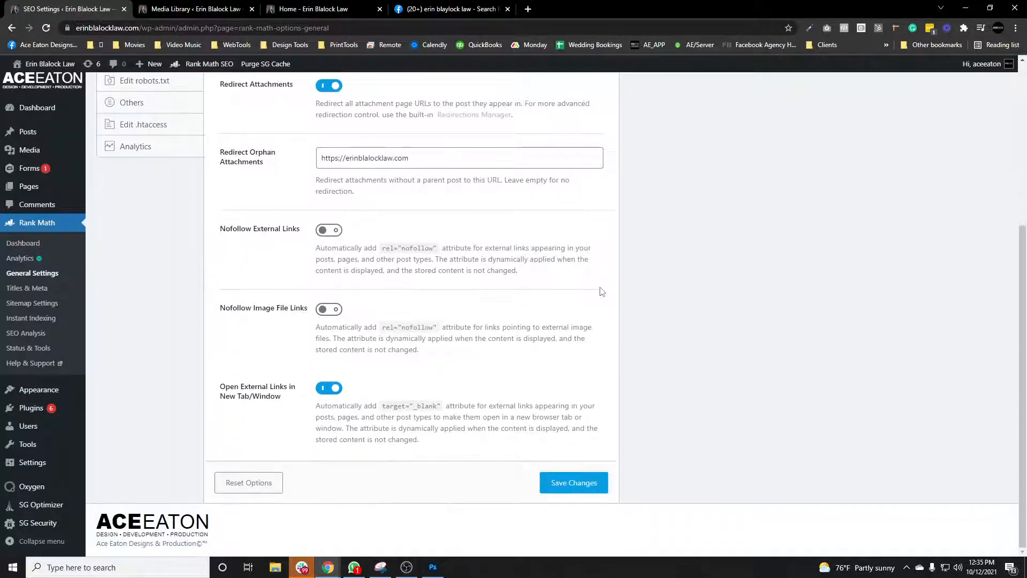
scroll(602, 291, "up", 2)
scroll(567, 259, "up", 1)
left_click(187, 176)
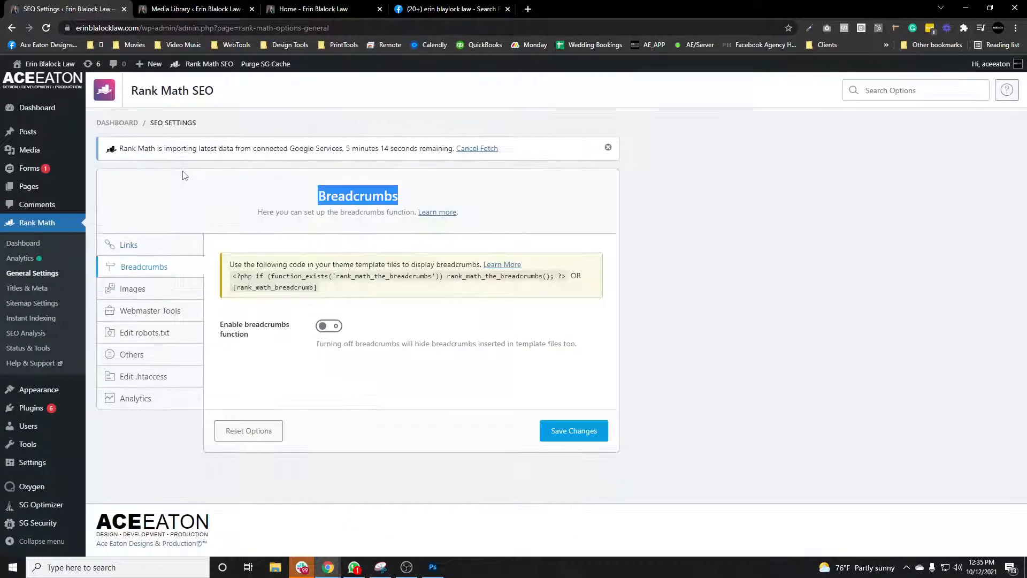
Review the Images SEO settings, examining the location text in the alt attribute format and the title attribute format
left_click(175, 293)
scroll(495, 336, "down", 1)
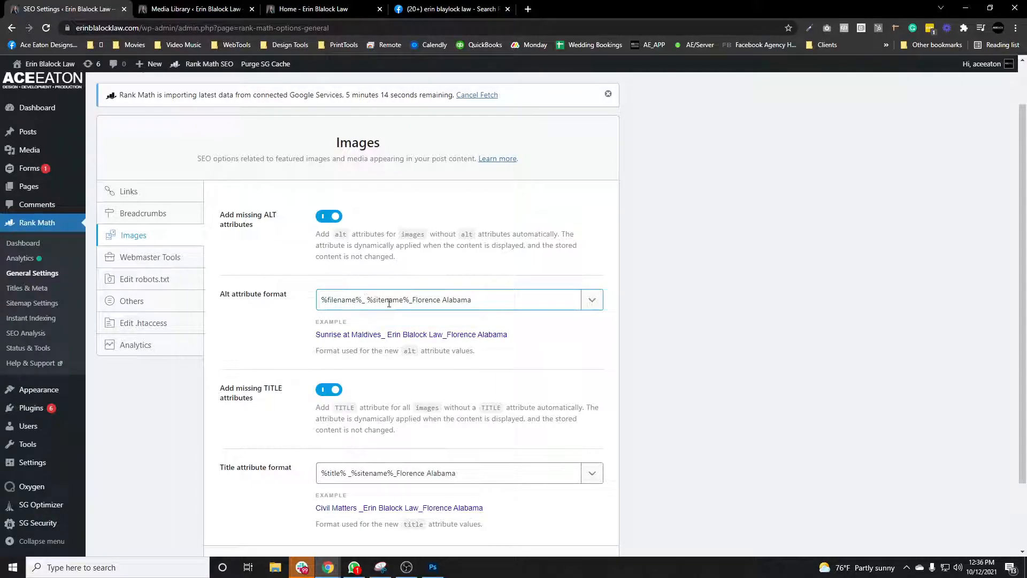
left_click_drag(476, 300, 418, 300)
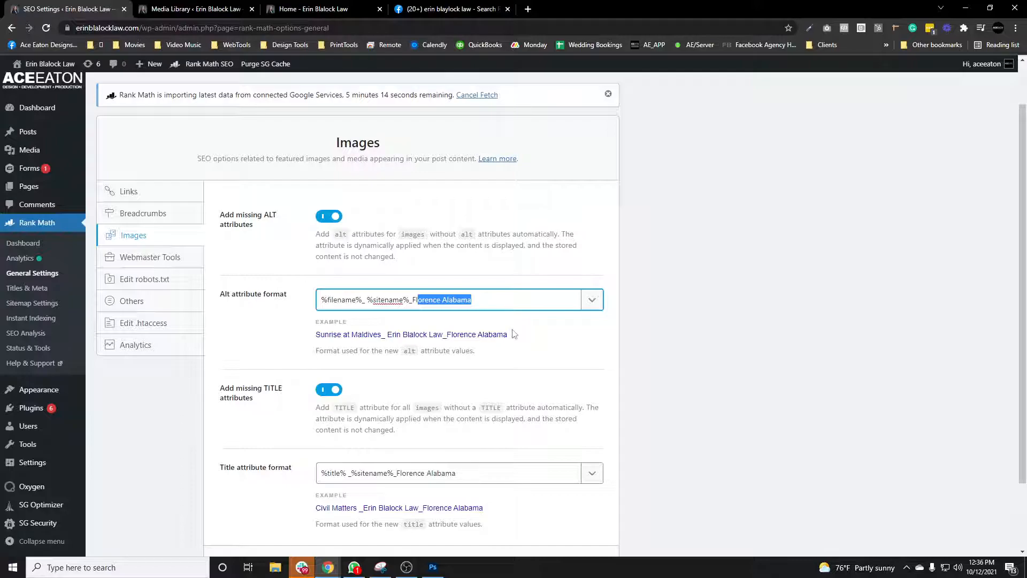
double_click(506, 301)
left_click_drag(415, 301, 486, 301)
double_click(498, 300)
left_click(516, 302)
scroll(499, 350, "down", 2)
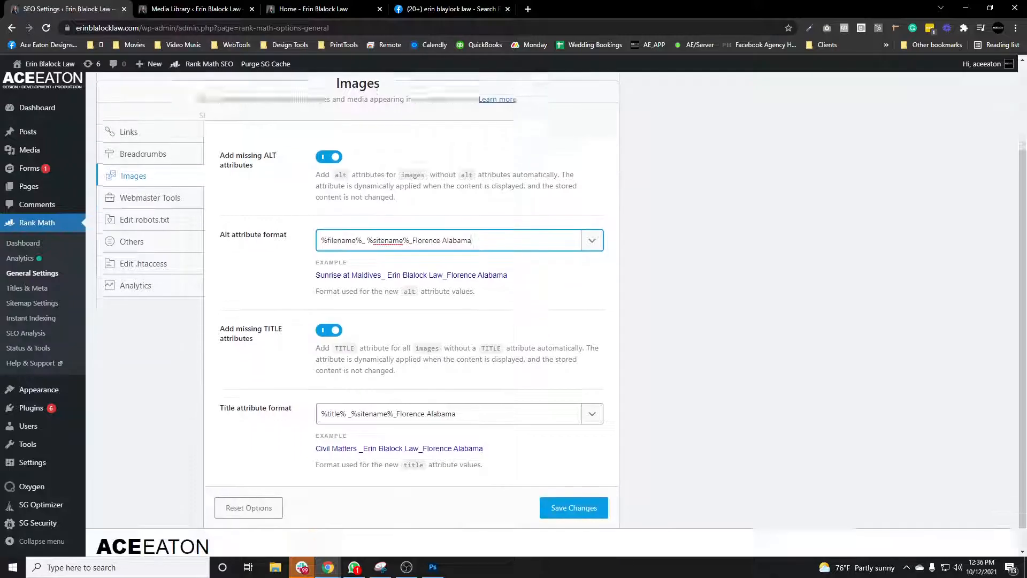
scroll(292, 290, "up", 1)
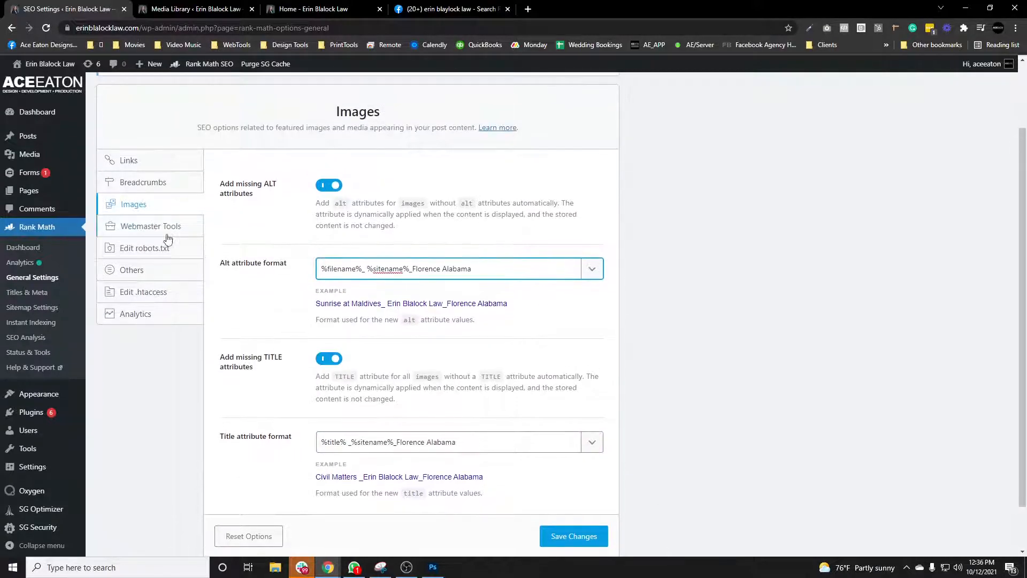
Review the Webmaster Tools verification fields, including Google Search Console, and view the robots.txt editor
left_click(157, 225)
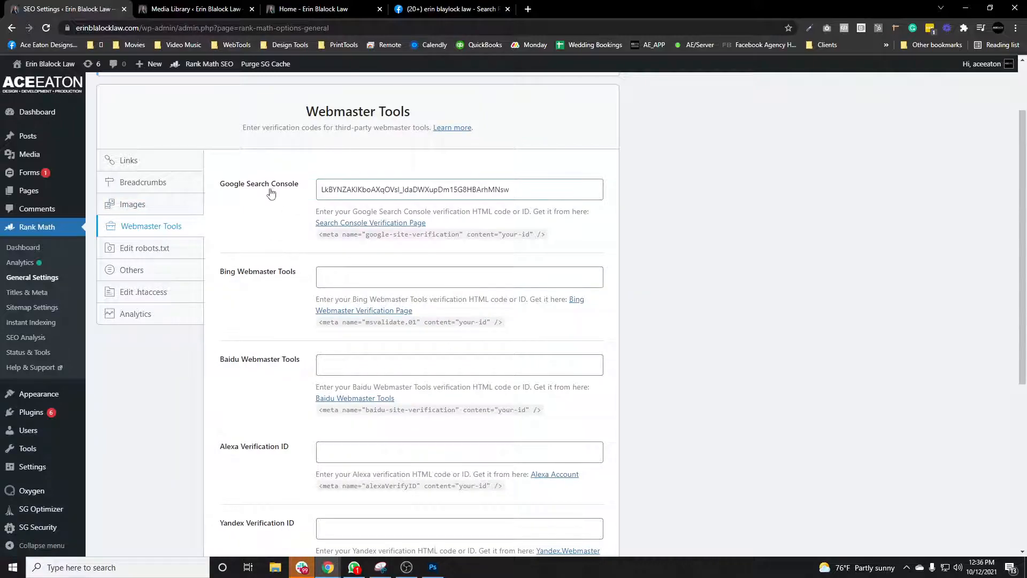
scroll(292, 250, "down", 5)
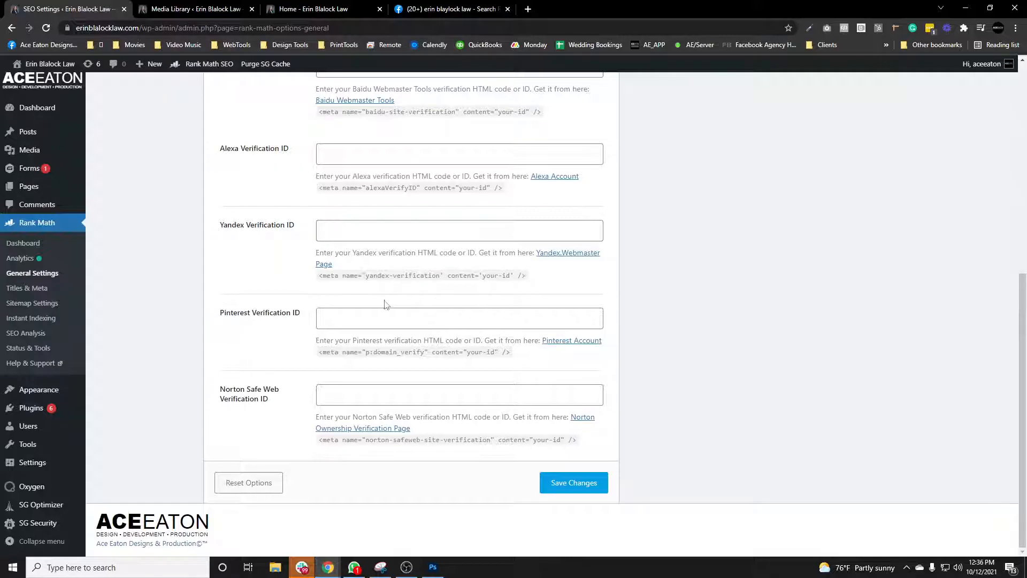
scroll(354, 294, "up", 4)
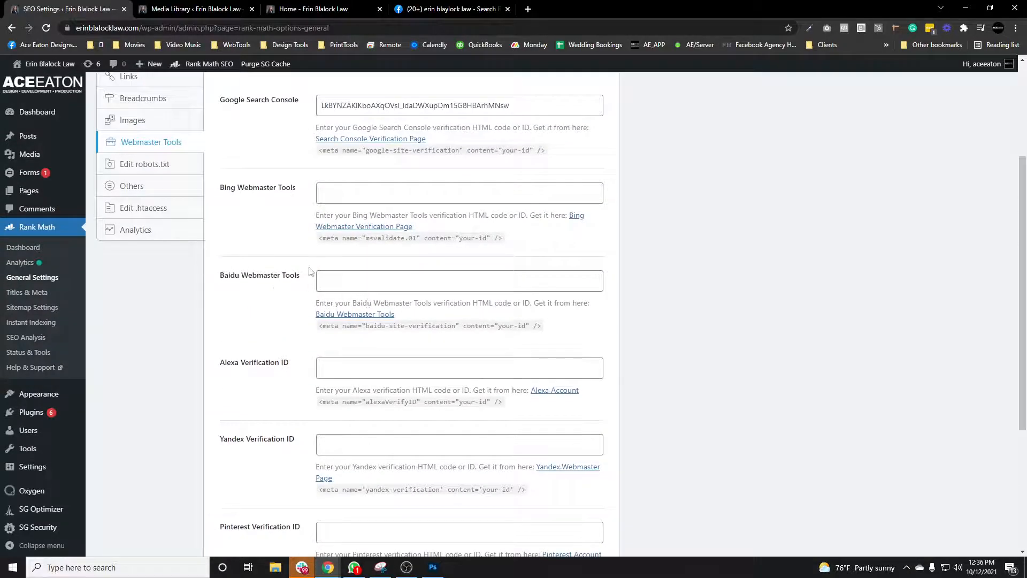
scroll(309, 272, "up", 2)
left_click(163, 218)
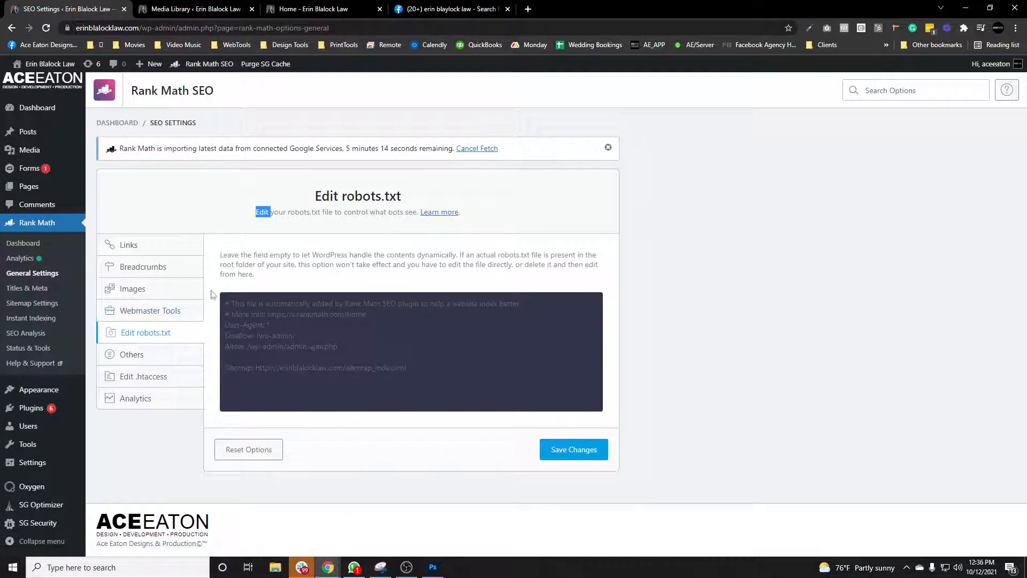
Open the Titles & Meta settings and review the Global Meta options down to the OpenGraph Thumbnail
left_click(38, 290)
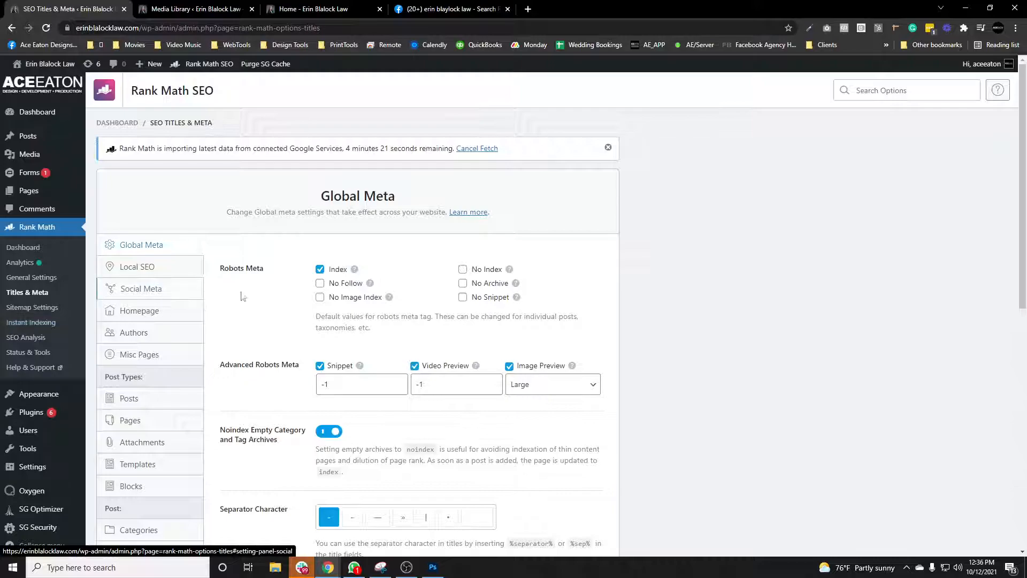
scroll(246, 294, "down", 2)
scroll(263, 257, "down", 4)
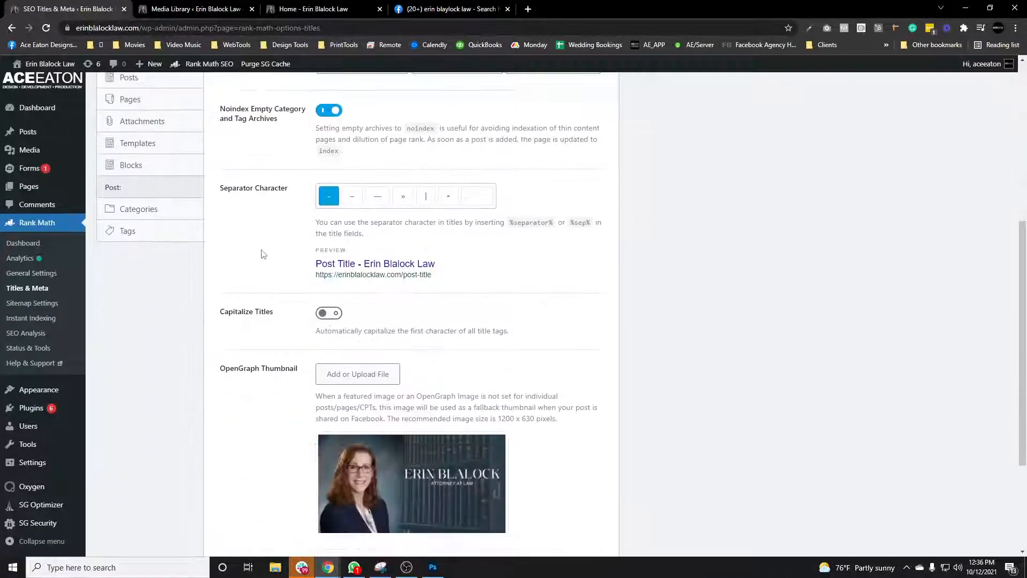
scroll(262, 256, "down", 2)
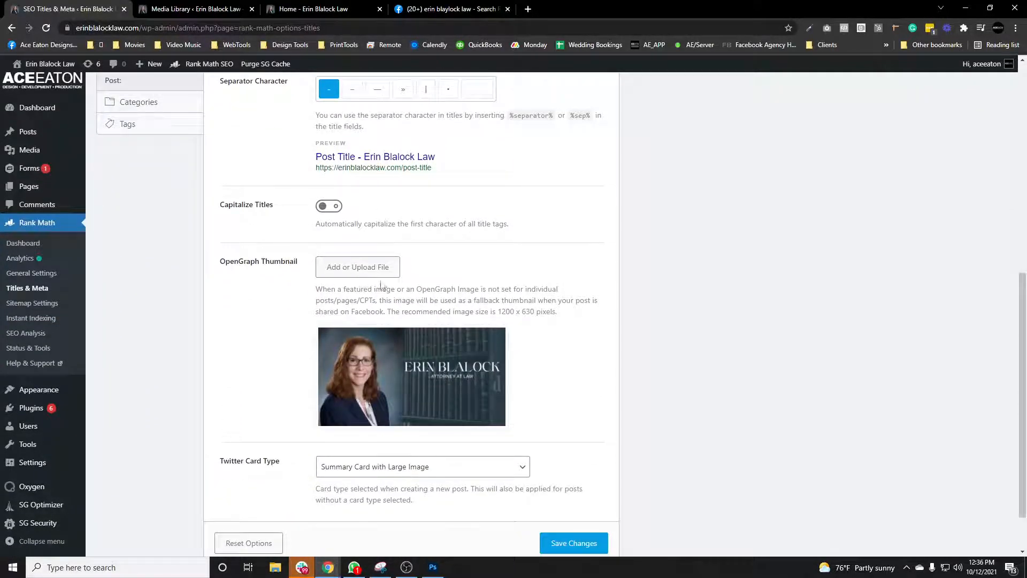
View the thumbnail artwork in Photoshop, return to the Chrome window with the SEO settings and check the recommended OpenGraph image size
left_click(433, 567)
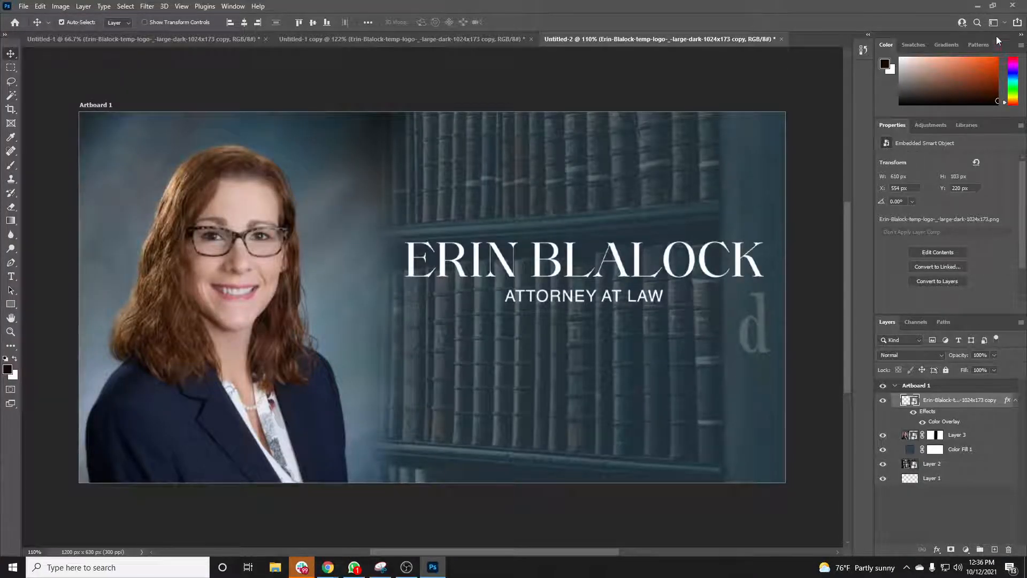
left_click(977, 9)
mouse_move(328, 567)
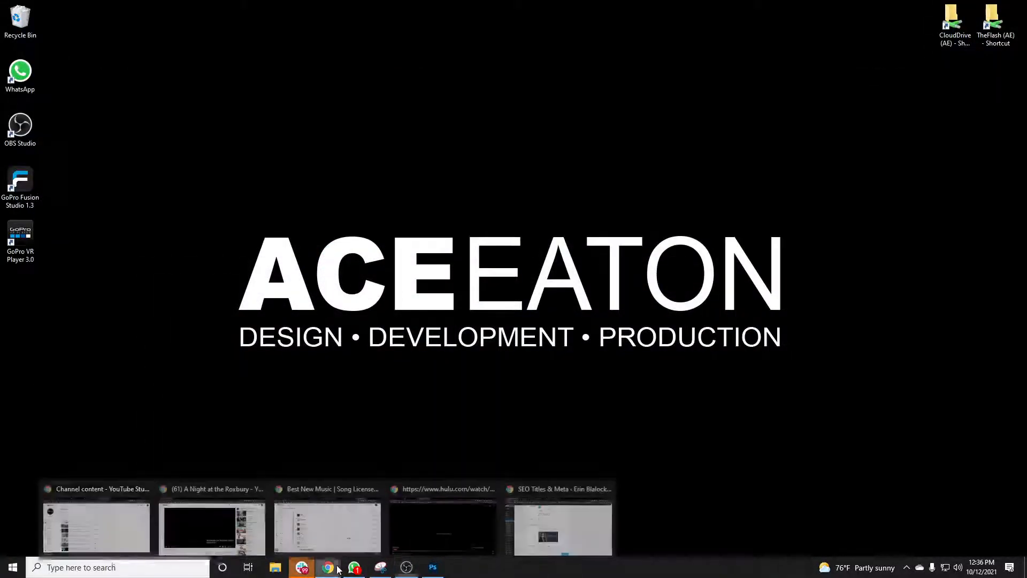
left_click(535, 524)
left_click_drag(501, 311, 550, 312)
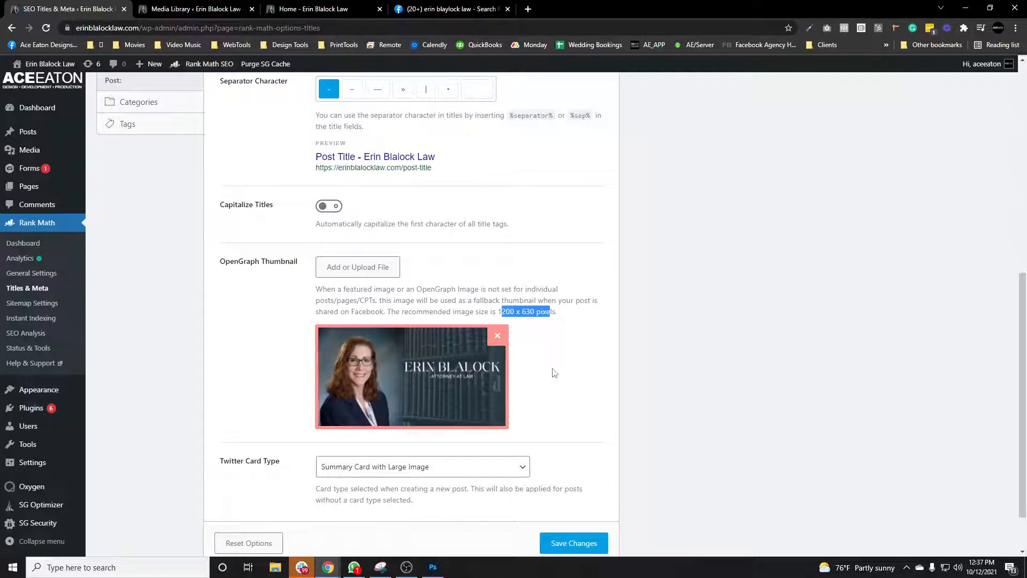
left_click(560, 316)
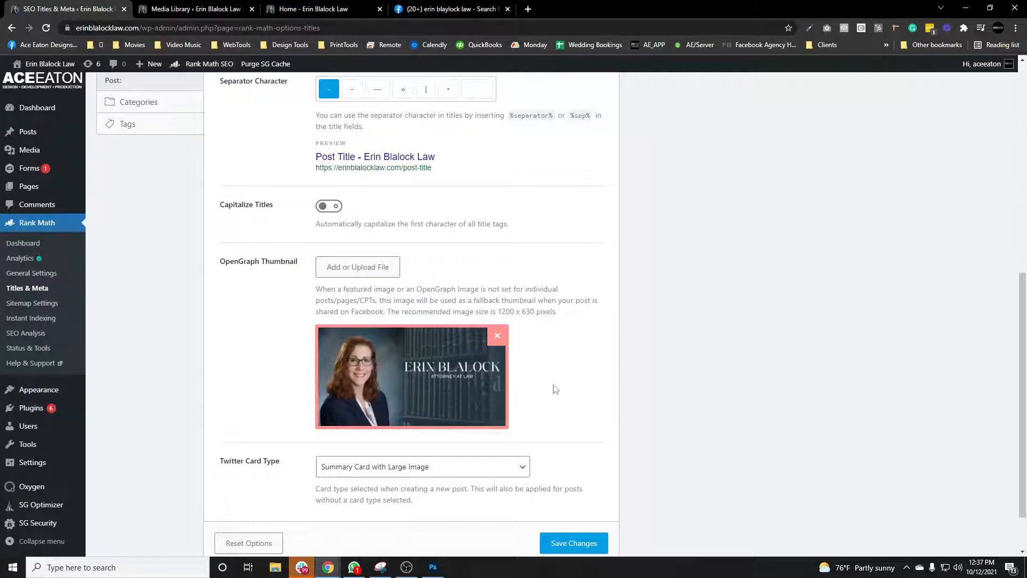
scroll(591, 373, "down", 1)
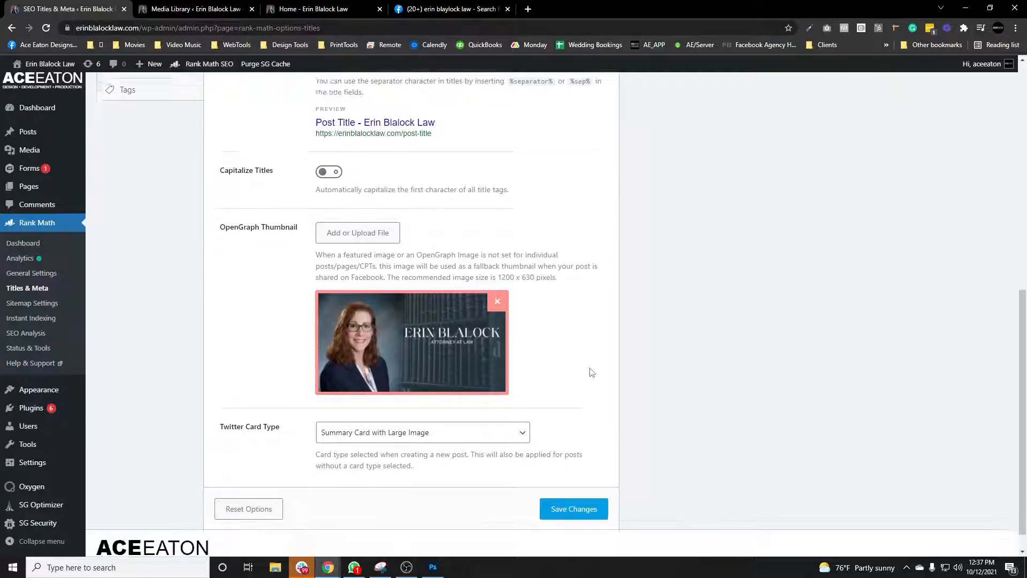
Open the Local SEO settings and review the organization type, company name and logo
scroll(561, 409, "up", 6)
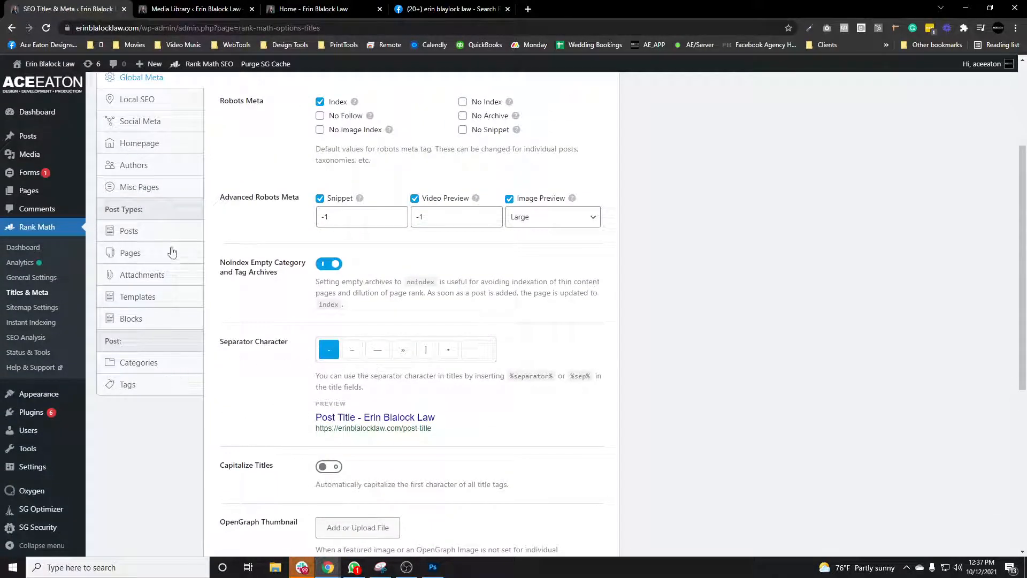
scroll(224, 300, "up", 2)
left_click(171, 210)
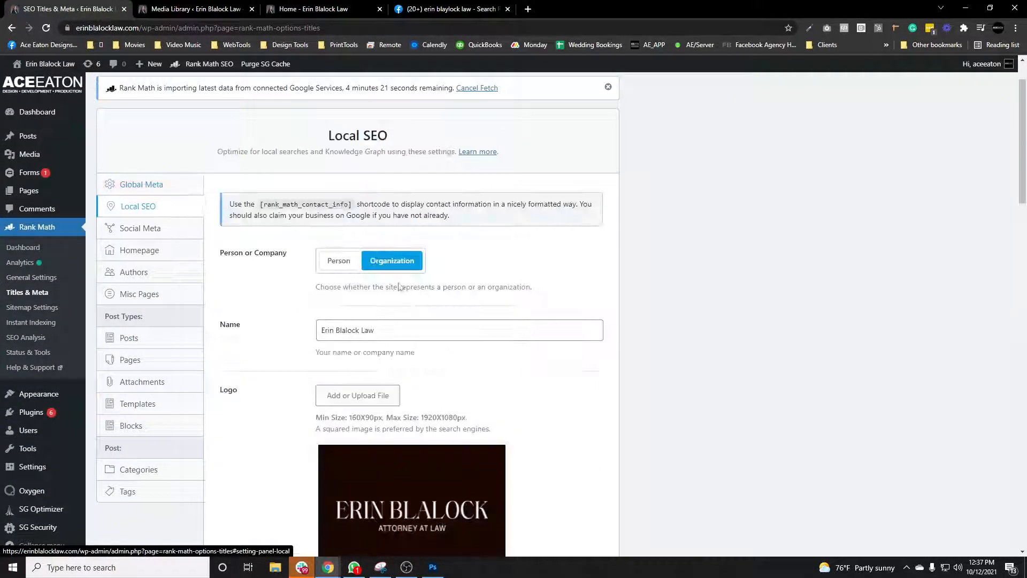
scroll(452, 309, "down", 2)
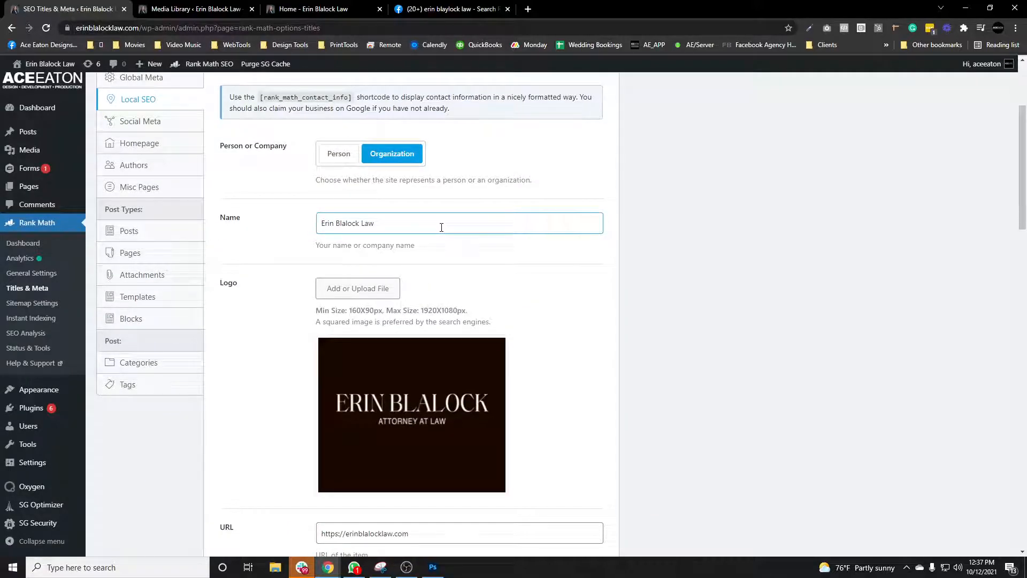
scroll(534, 277, "down", 2)
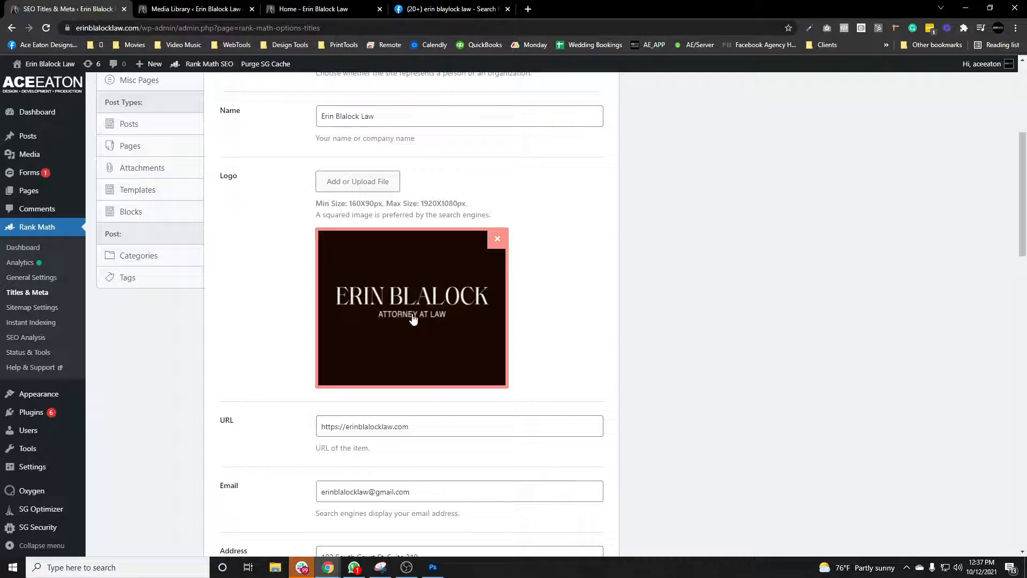
scroll(482, 321, "down", 2)
Check the Local SEO URL, email and address fields against the contact details in the live site's footer
triple_click(446, 325)
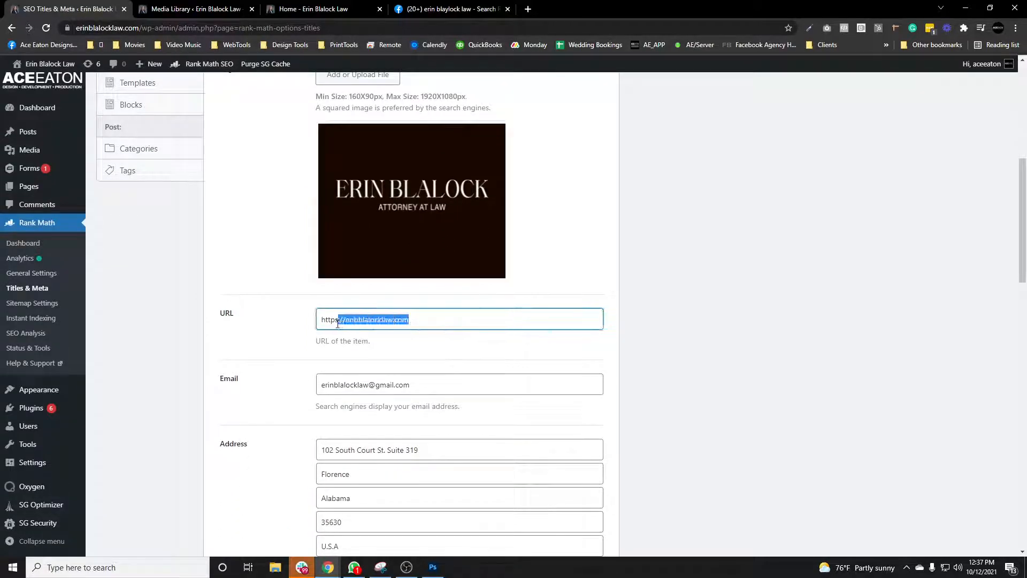
scroll(471, 324, "down", 2)
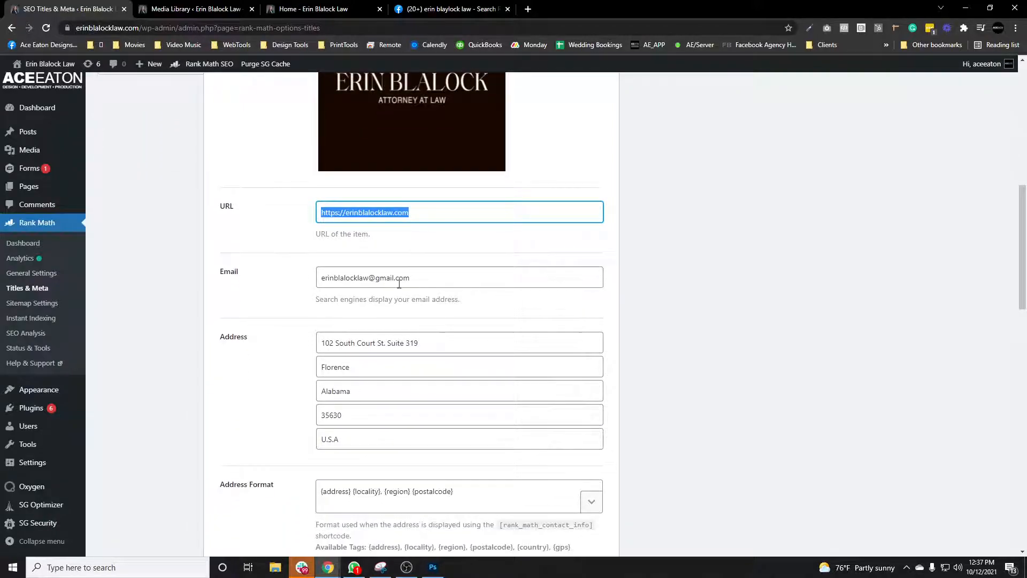
left_click(291, 8)
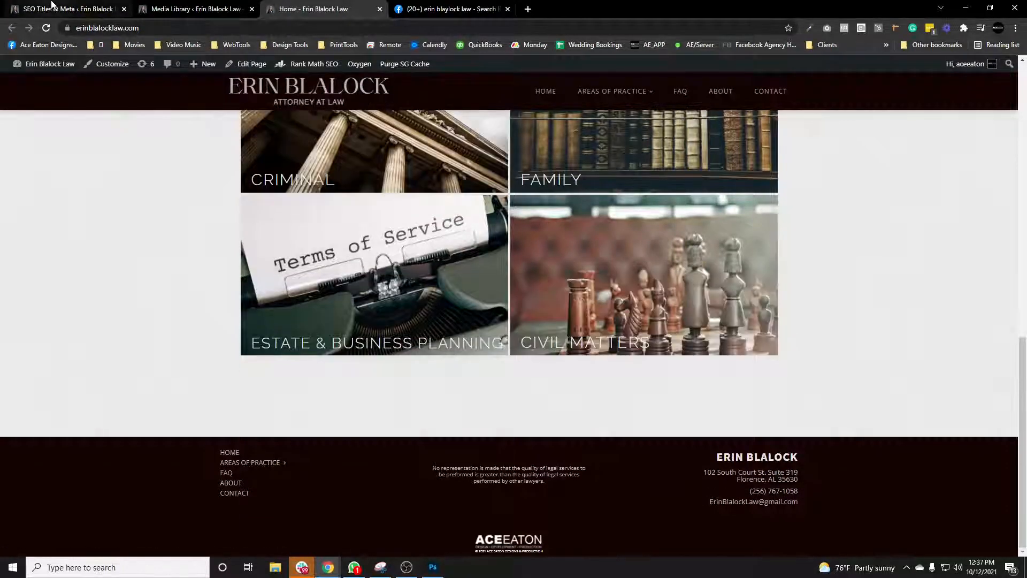
left_click(69, 9)
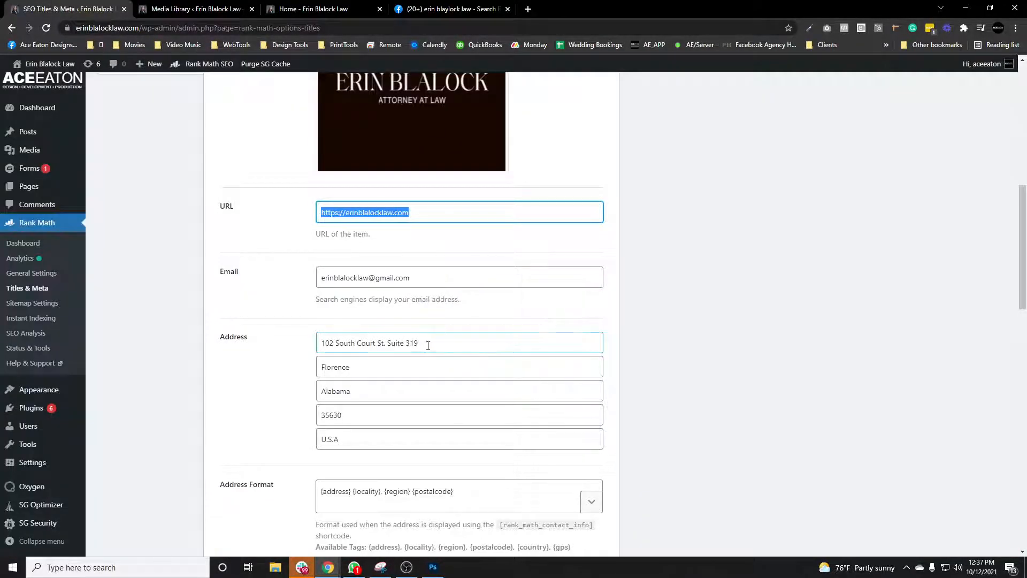
Reformat the Customer Service phone number in Local SEO, replacing the parentheses around the area code with a hyphen separator
scroll(428, 345, "down", 3)
scroll(484, 375, "down", 5)
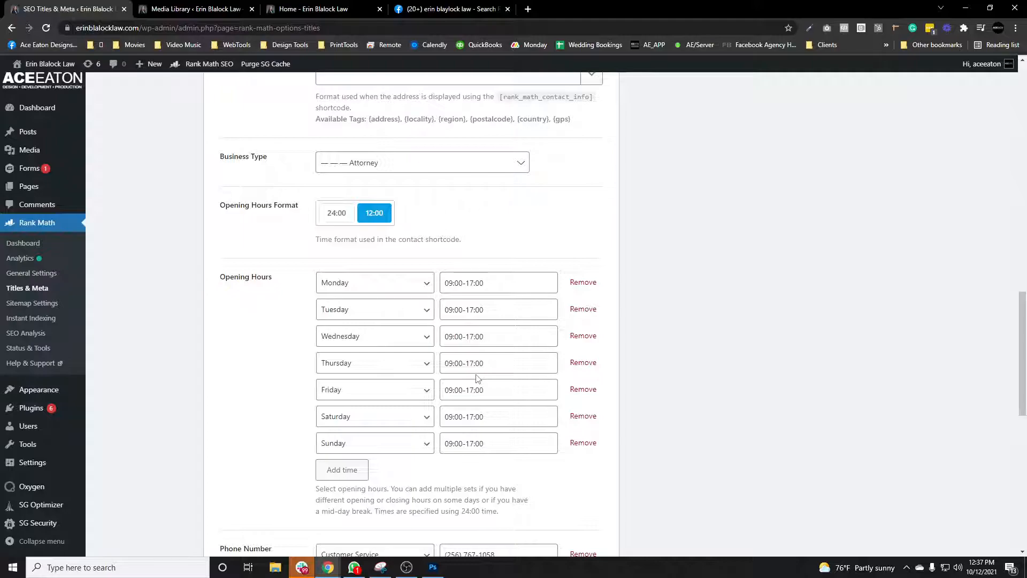
scroll(476, 374, "down", 4)
left_click(498, 345)
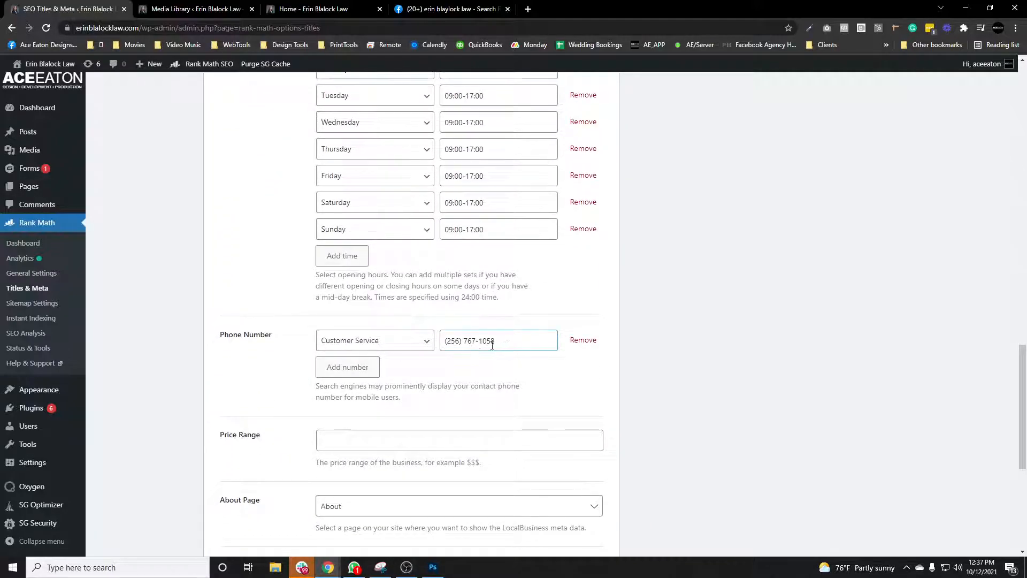
double_click(465, 341)
key("Left")
key("BackSpace")
key("BackSpace")
type("-")
key("Left")
key("Left")
key("Left")
key("Left")
key("BackSpace")
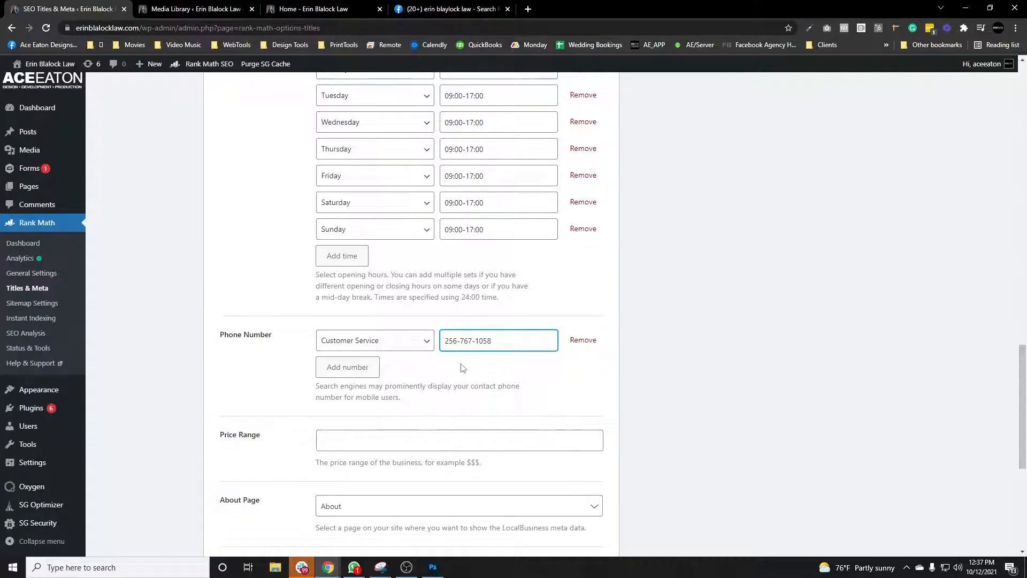
Set the business price range in the Local SEO settings to $$
scroll(457, 368, "down", 2)
left_click(411, 332)
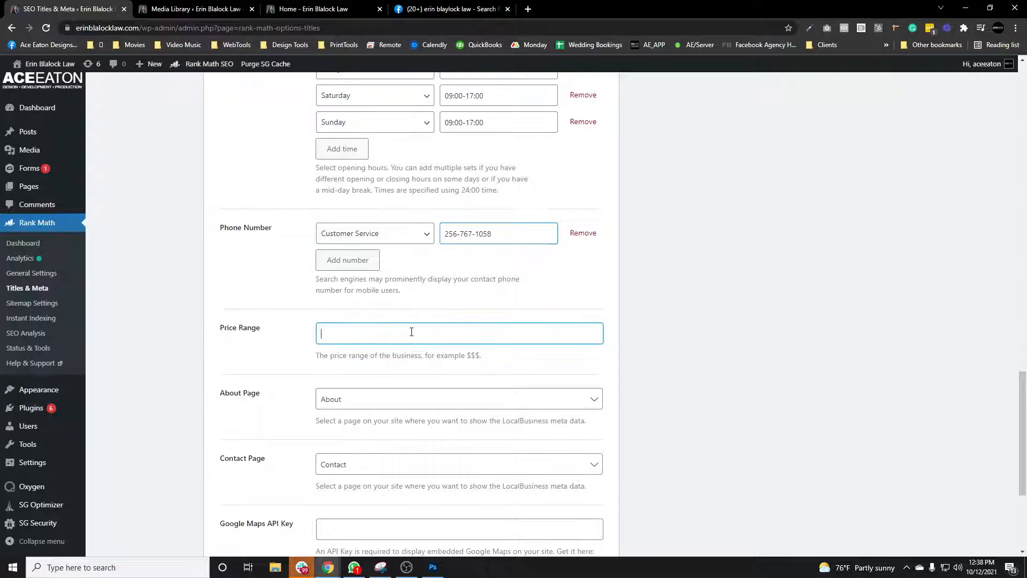
type("$$")
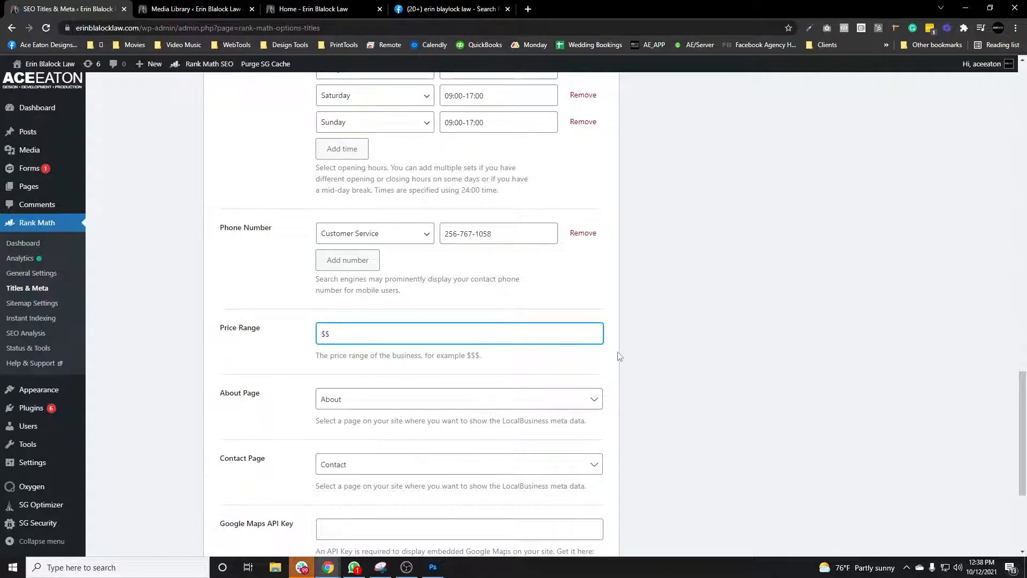
Search for "about" and choose About as the About Page, and save the Local SEO settings
scroll(717, 348, "down", 2)
left_click(380, 295)
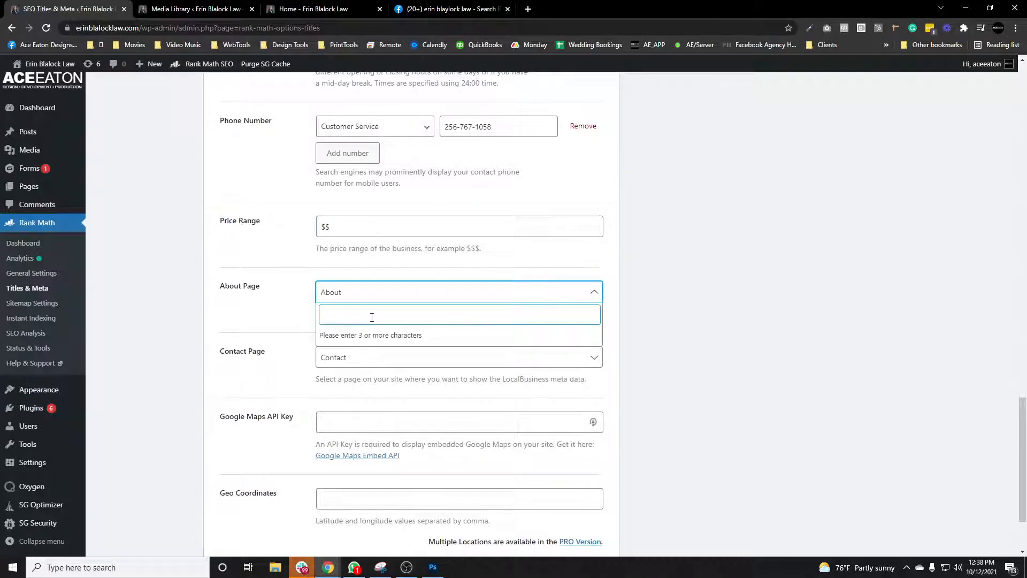
type("about")
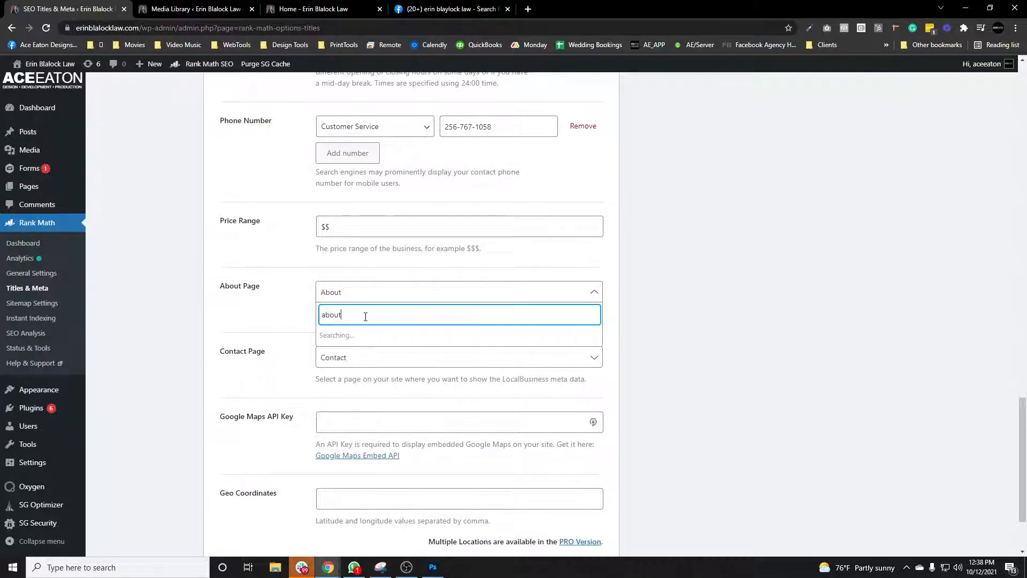
left_click(340, 336)
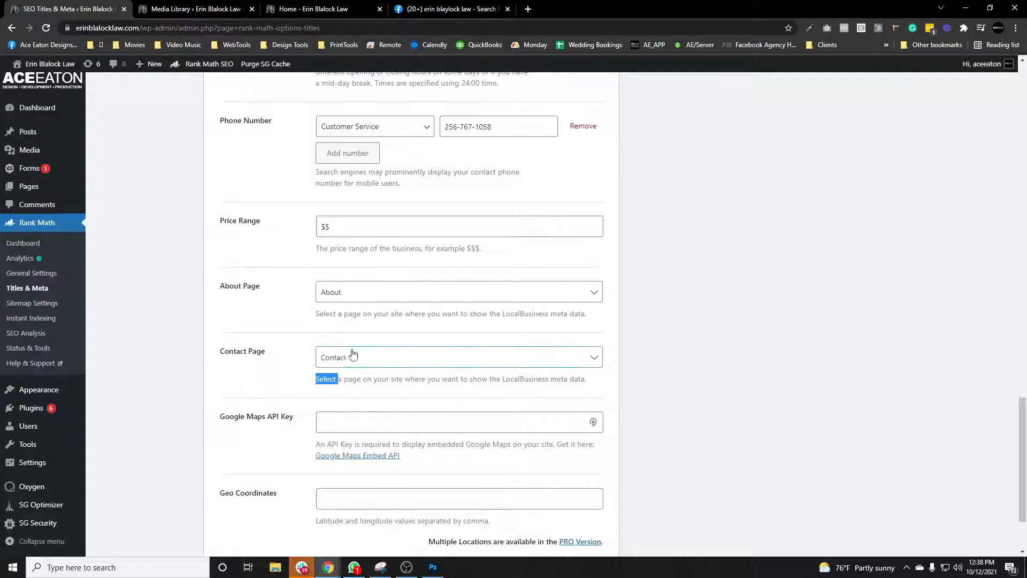
scroll(282, 411, "down", 1)
scroll(282, 411, "down", 2)
left_click(280, 316)
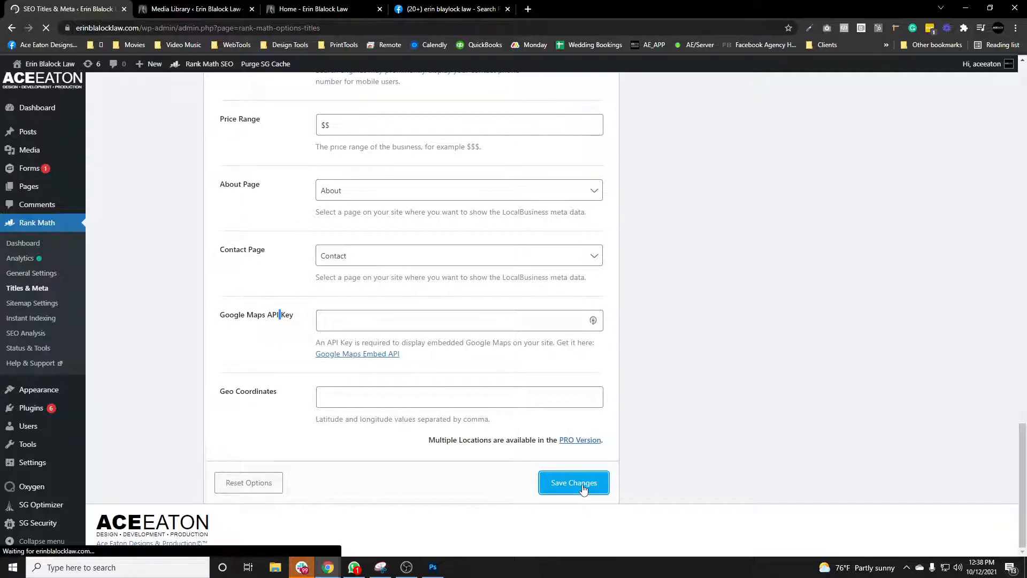
Open the Social Meta settings and review the Facebook and Twitter fields
left_click(160, 320)
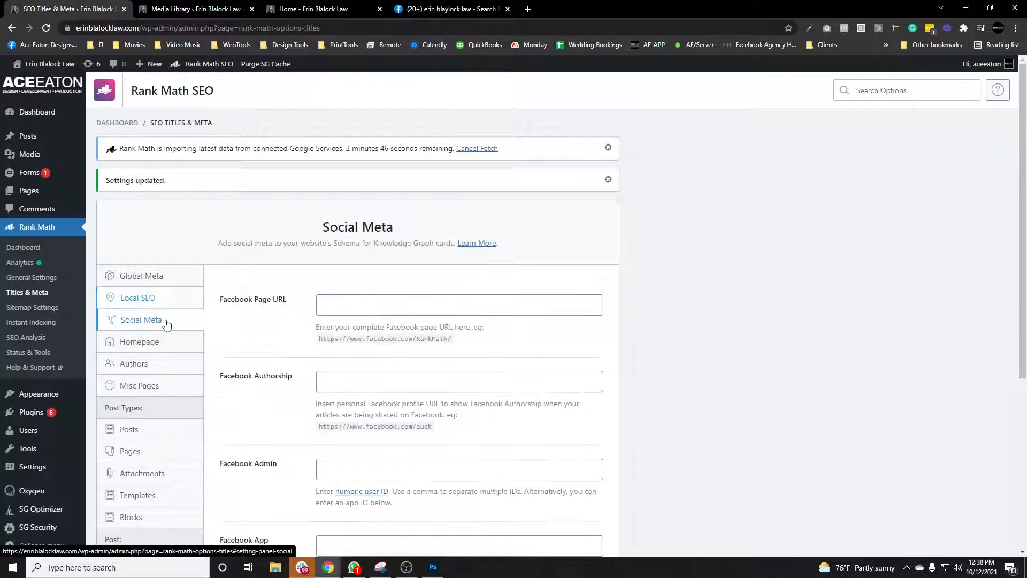
scroll(241, 332, "down", 2)
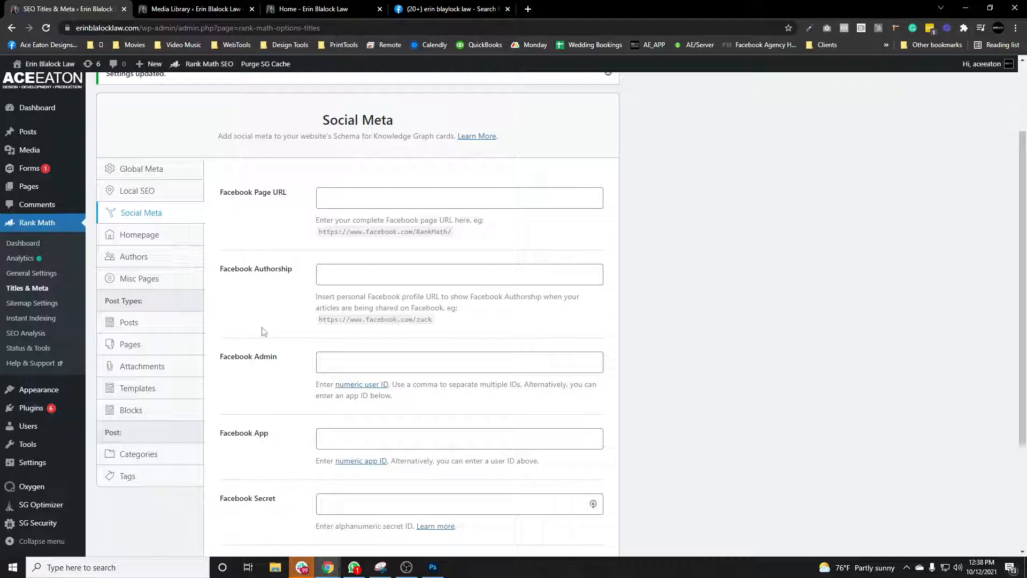
scroll(262, 331, "down", 2)
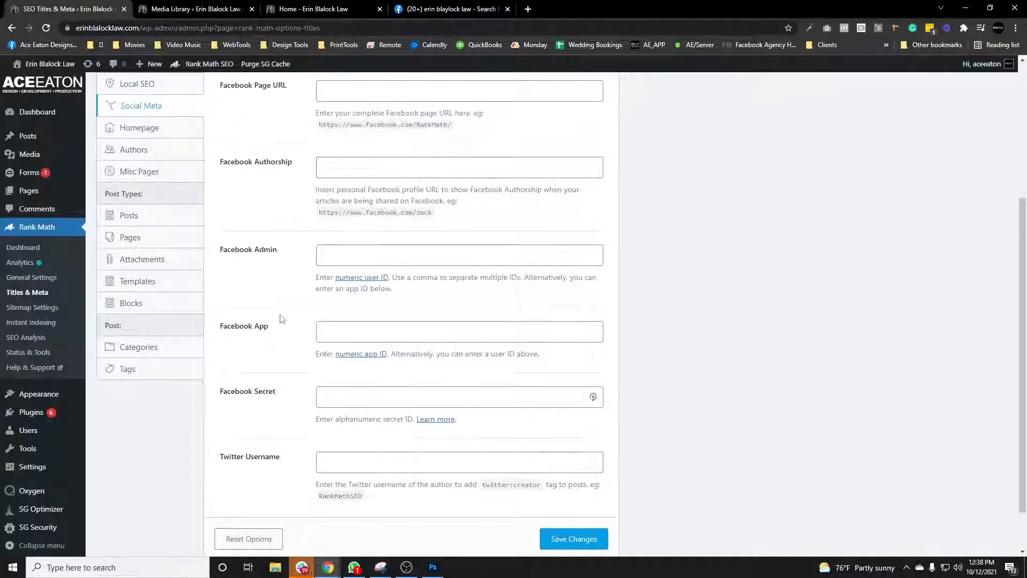
scroll(282, 319, "up", 2)
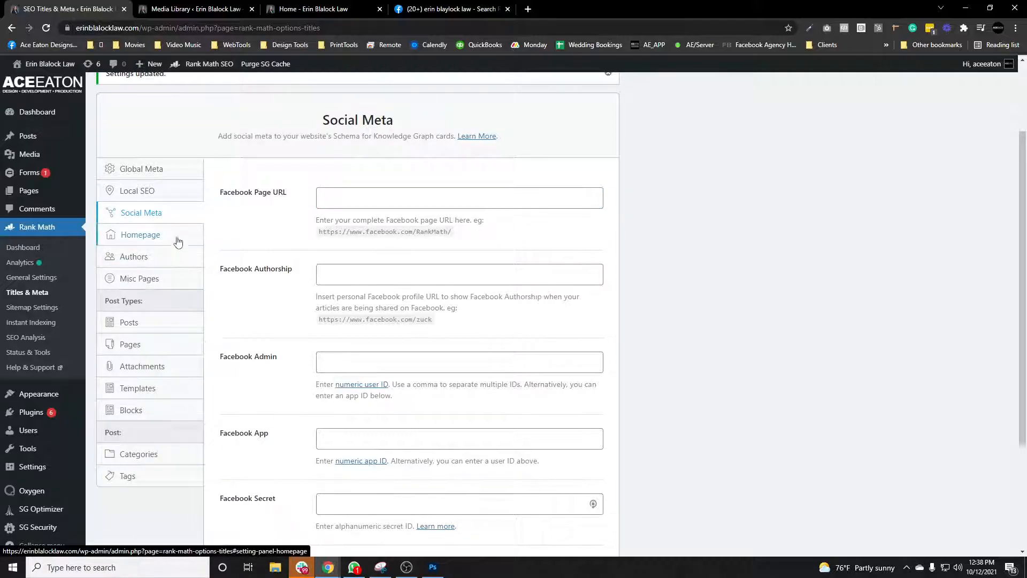
Set the Article Type for the Posts post type to Article and save the changes
left_click(174, 328)
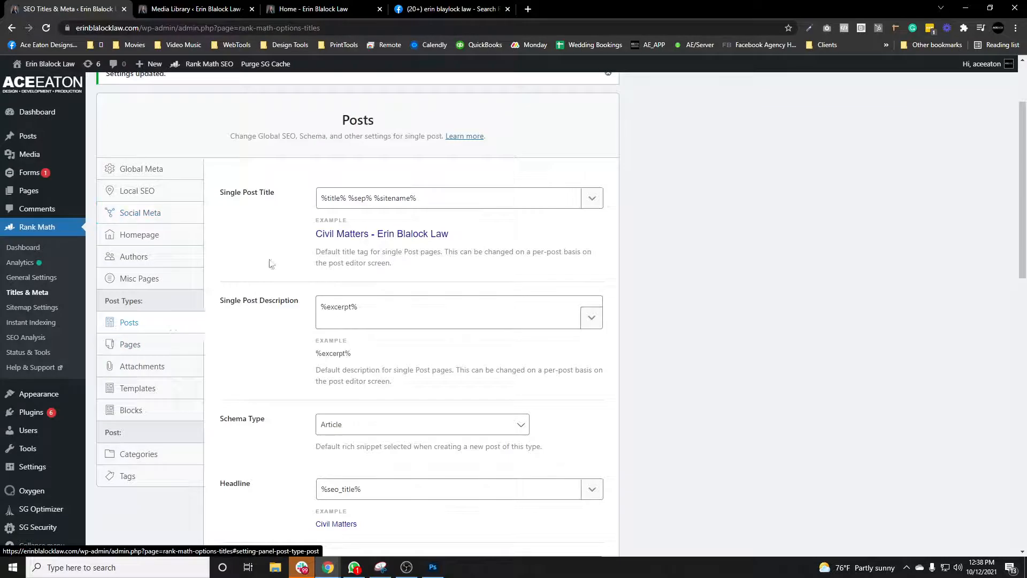
scroll(316, 274, "down", 2)
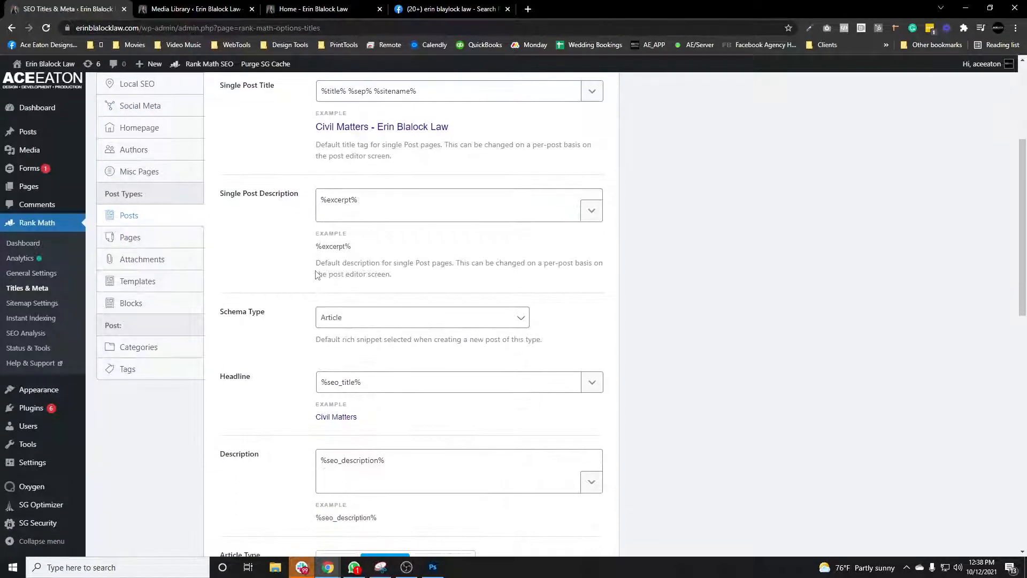
scroll(315, 275, "down", 2)
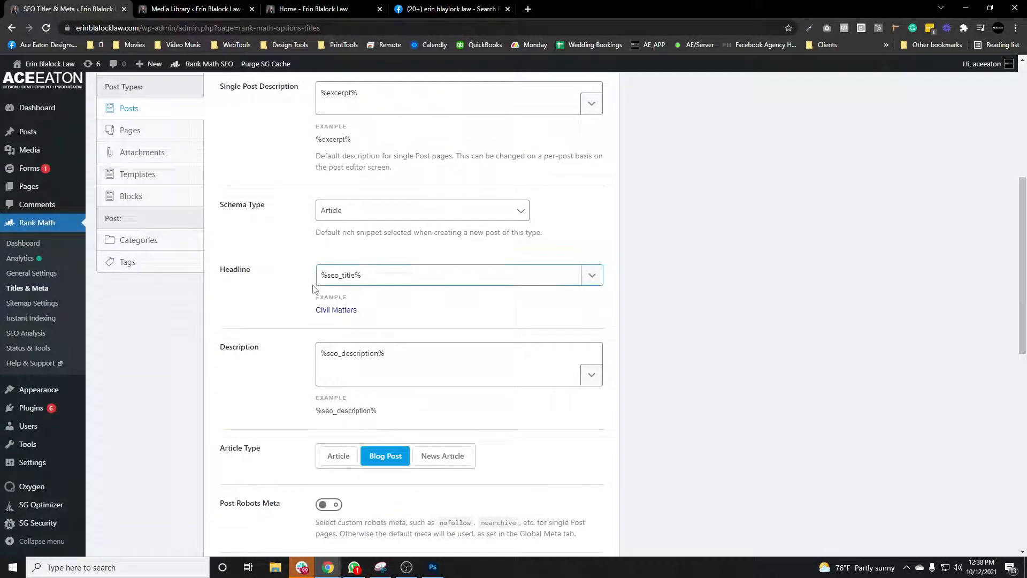
scroll(315, 308, "down", 2)
scroll(294, 308, "down", 1)
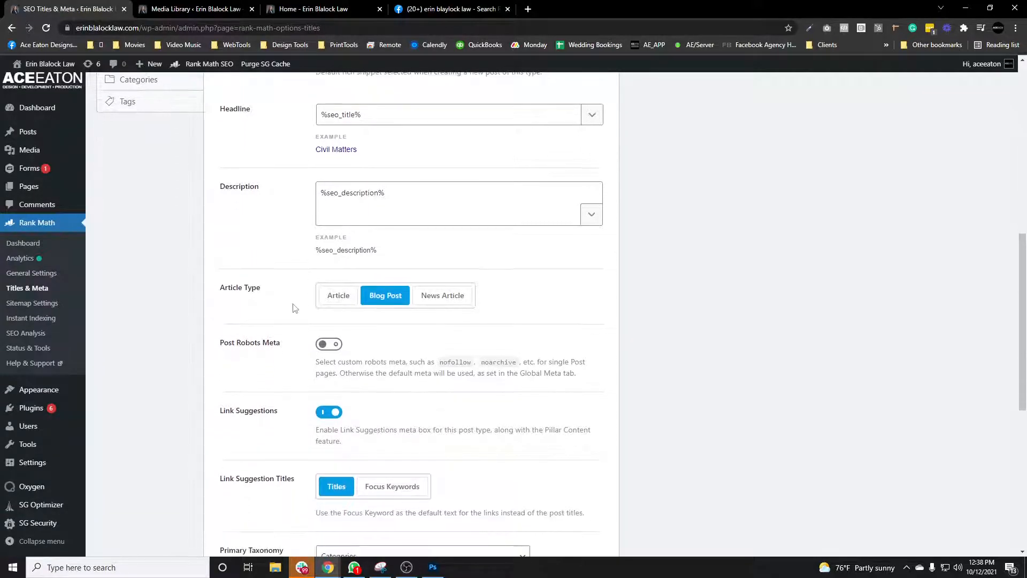
left_click(339, 296)
scroll(337, 310, "up", 1)
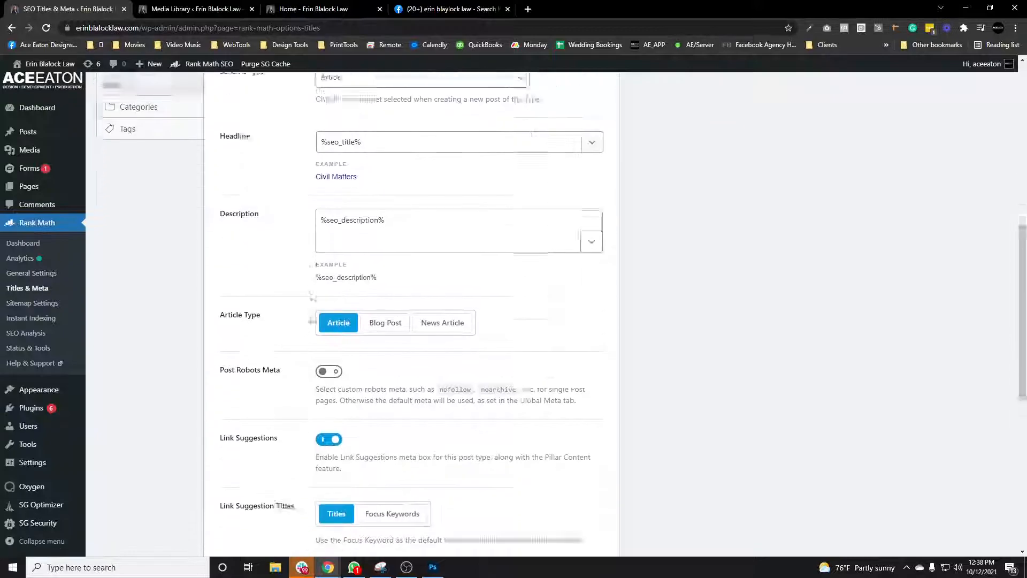
scroll(335, 332, "down", 6)
scroll(336, 334, "down", 3)
left_click(580, 491)
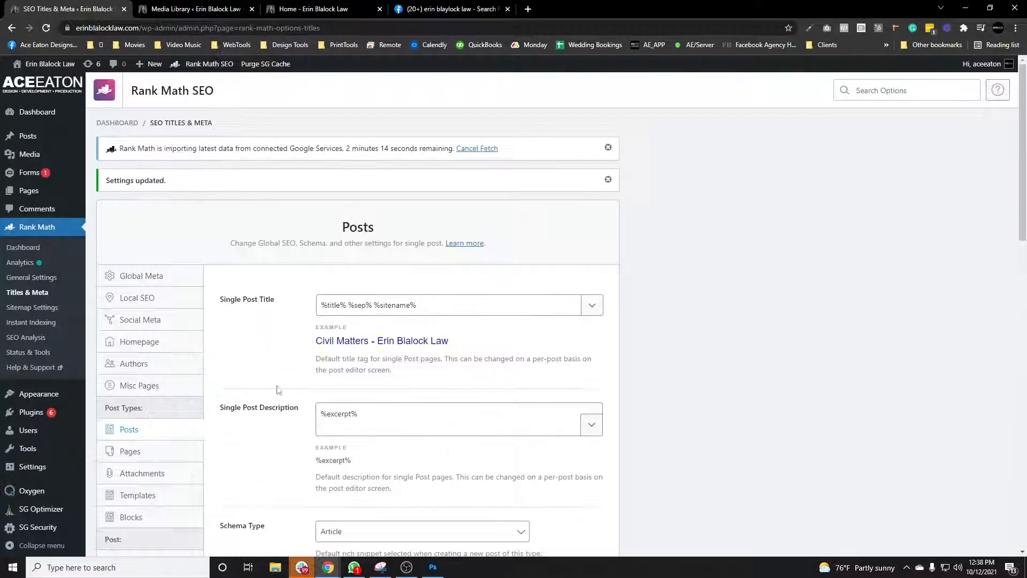
Open the Pages post type settings and review the title, description, schema type and article type
scroll(278, 393, "down", 2)
left_click(157, 350)
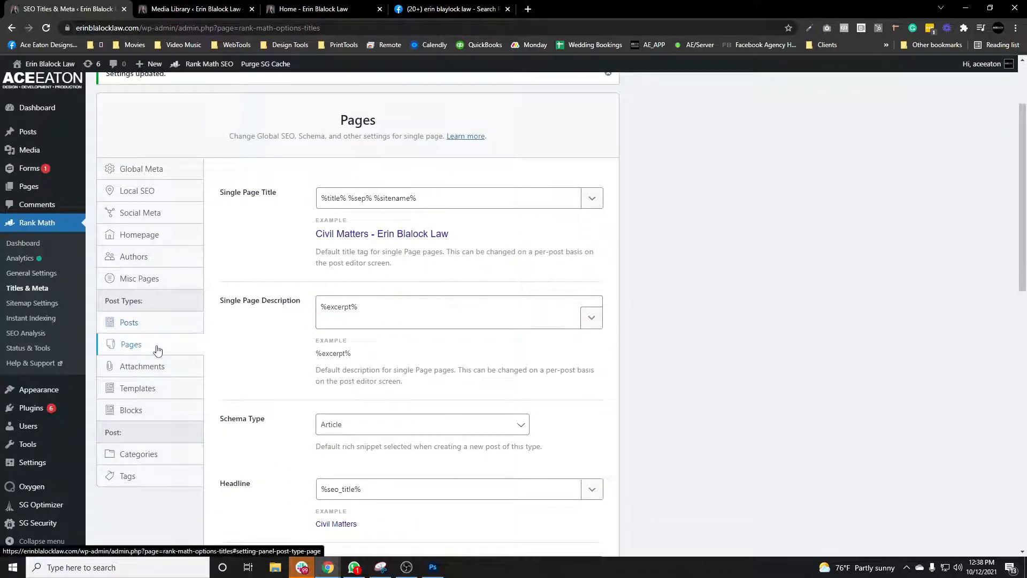
scroll(289, 308, "down", 5)
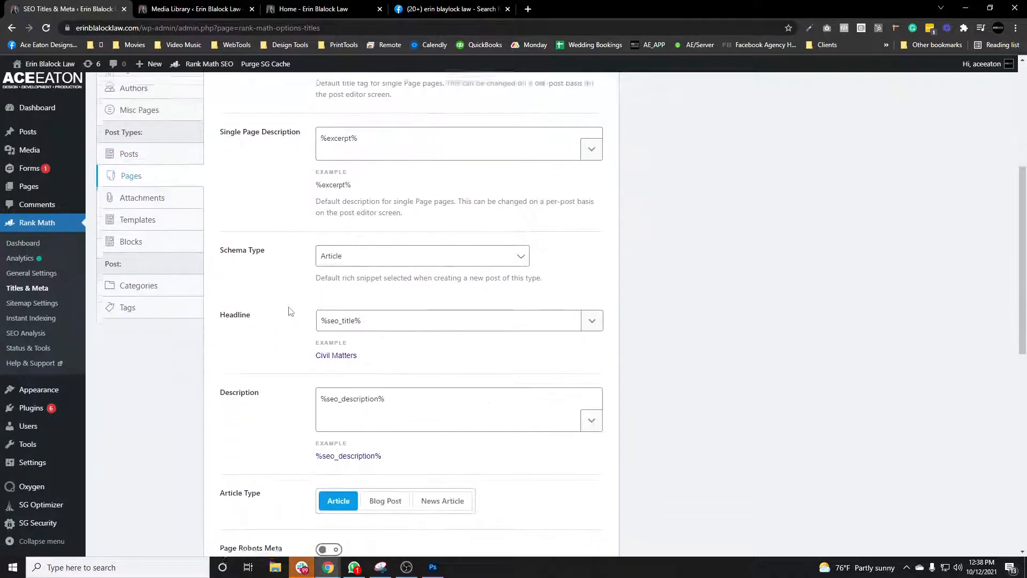
scroll(301, 348, "up", 3)
scroll(300, 342, "up", 2)
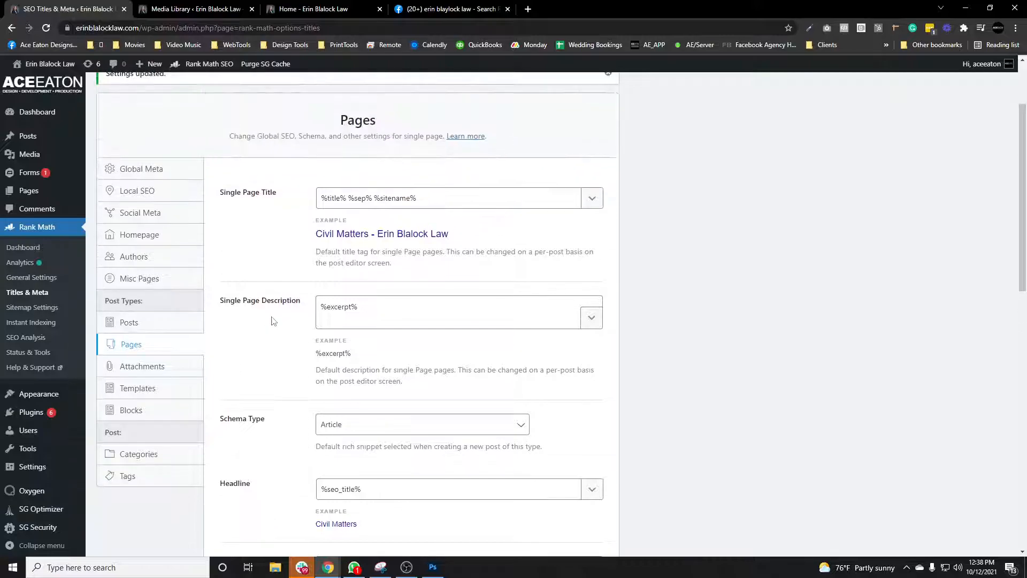
Open the Sitemap Settings and review the general options, including links per sitemap, images and search engine pinging
left_click(29, 309)
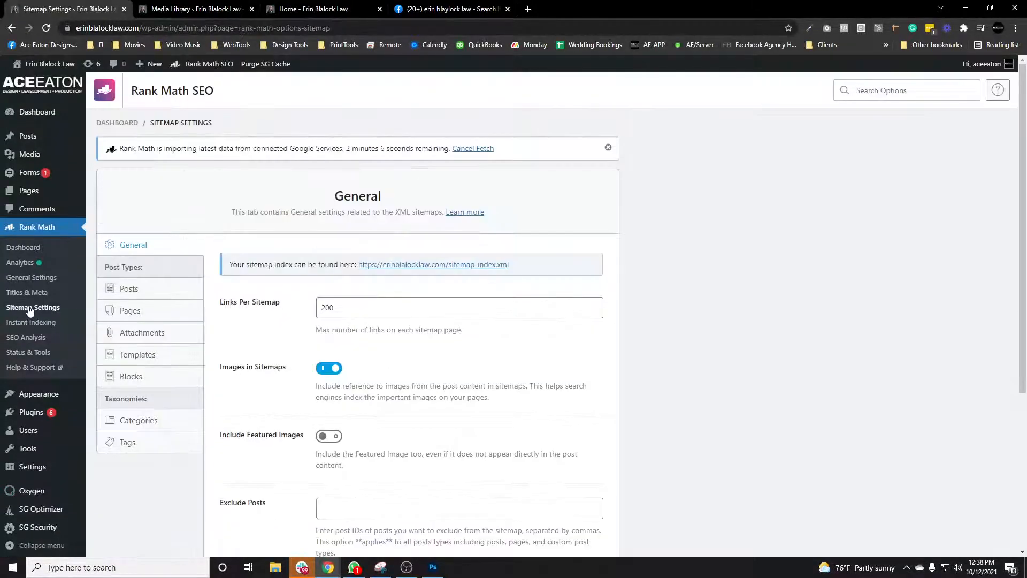
scroll(293, 335, "down", 4)
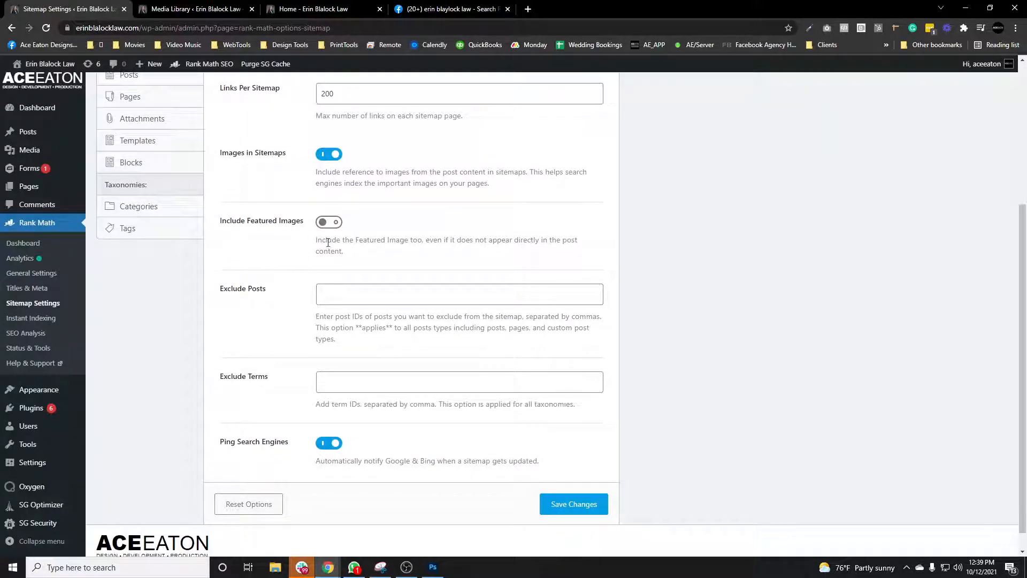
scroll(273, 334, "up", 4)
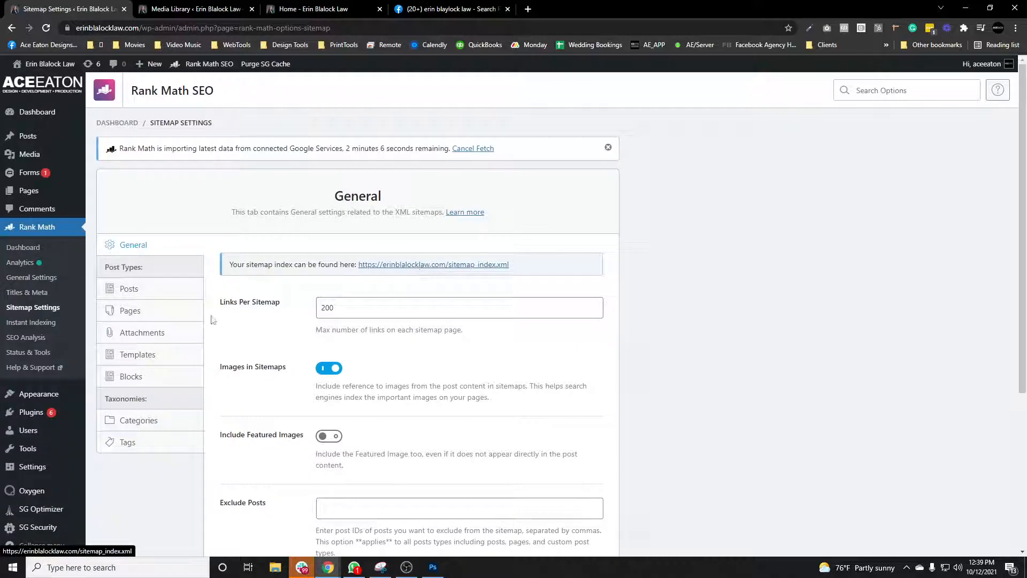
Review the Bing API key field in the Instant Indexing settings and open SEO Analysis
left_click(28, 324)
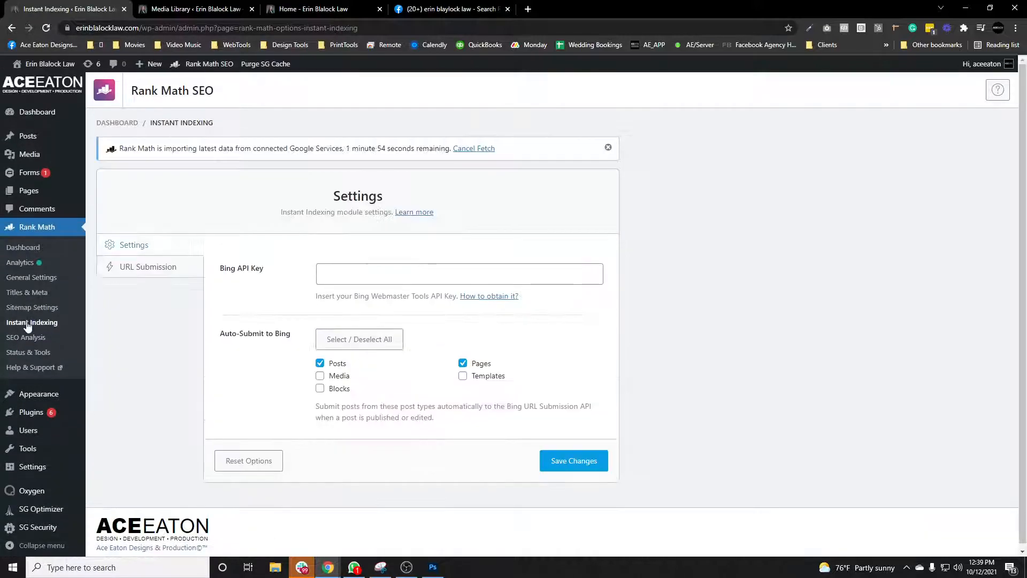
left_click_drag(224, 269, 279, 279)
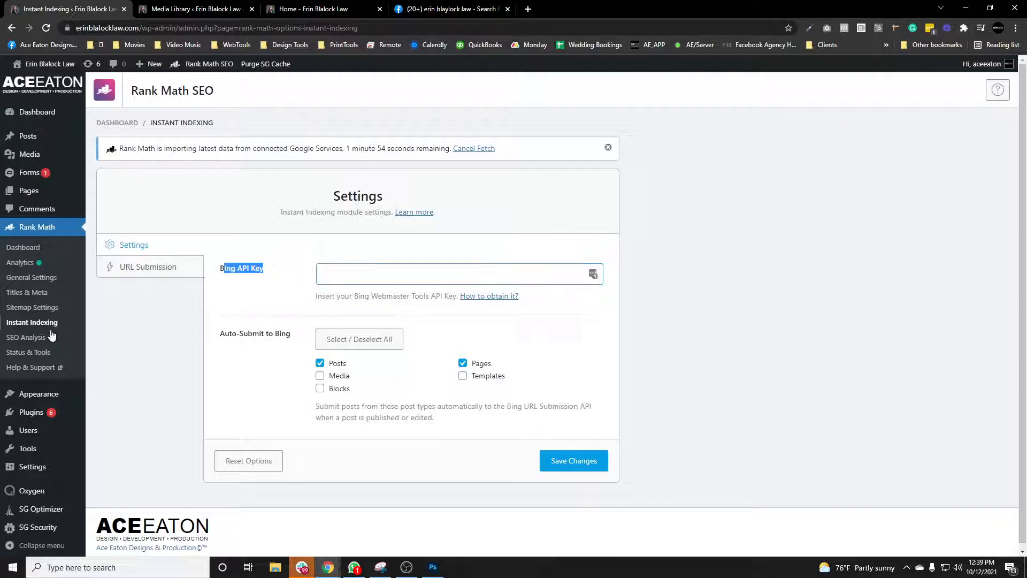
left_click(26, 337)
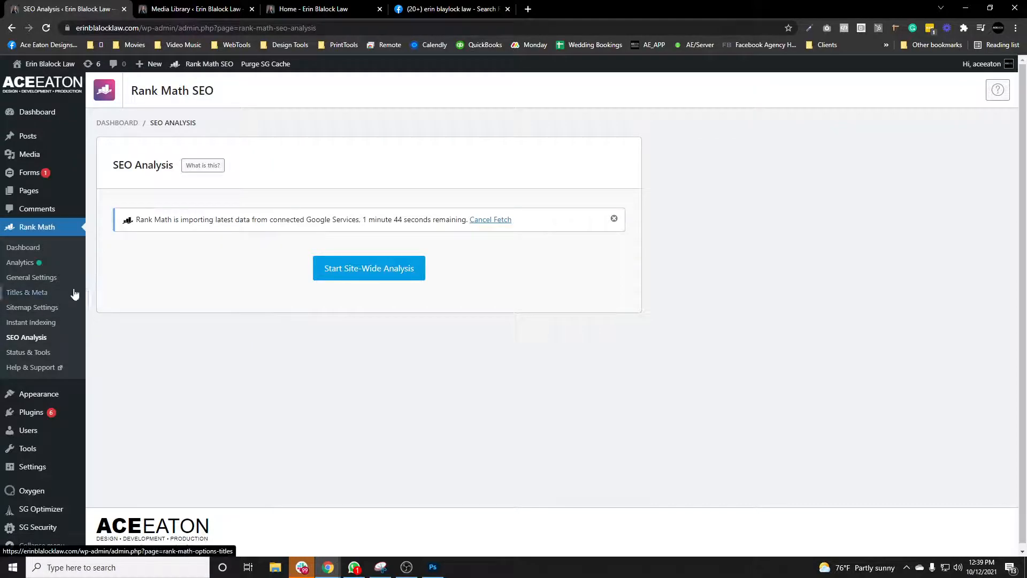
Look over the SEO details in the site's Pages list and open the Criminal page for editing
left_click(110, 193)
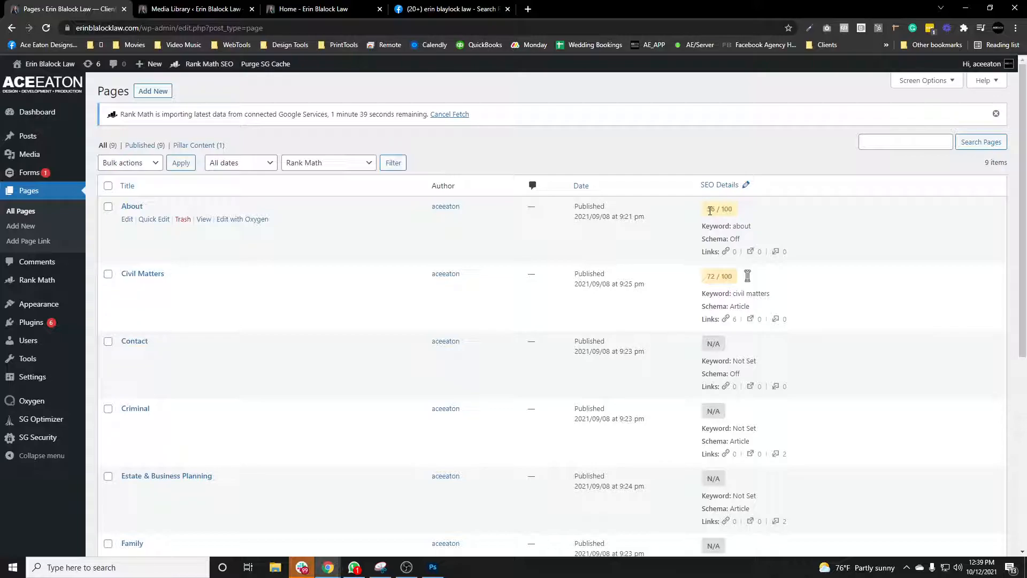
scroll(391, 240, "down", 1)
scroll(391, 241, "up", 1)
scroll(257, 389, "down", 1)
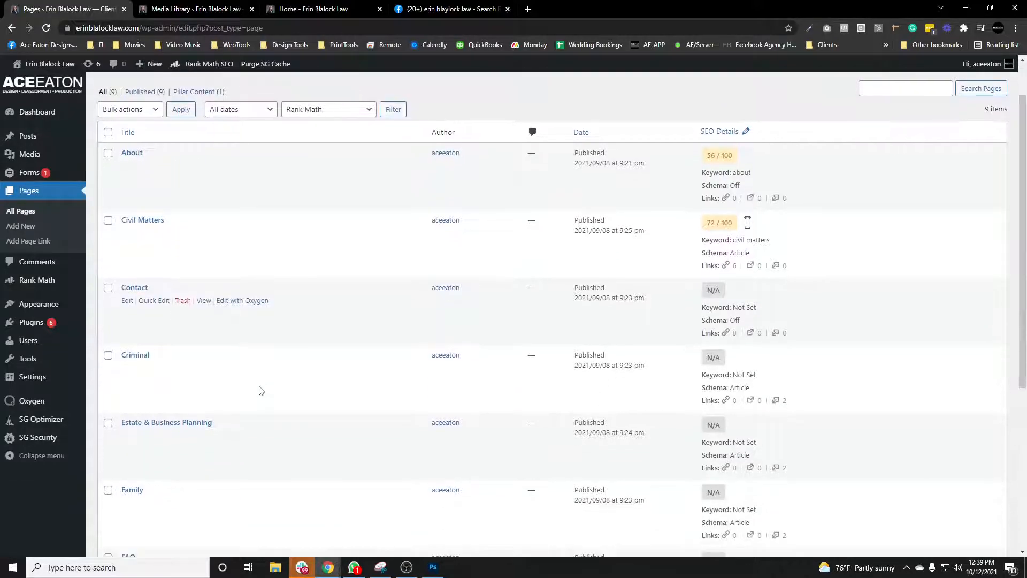
left_click(129, 369)
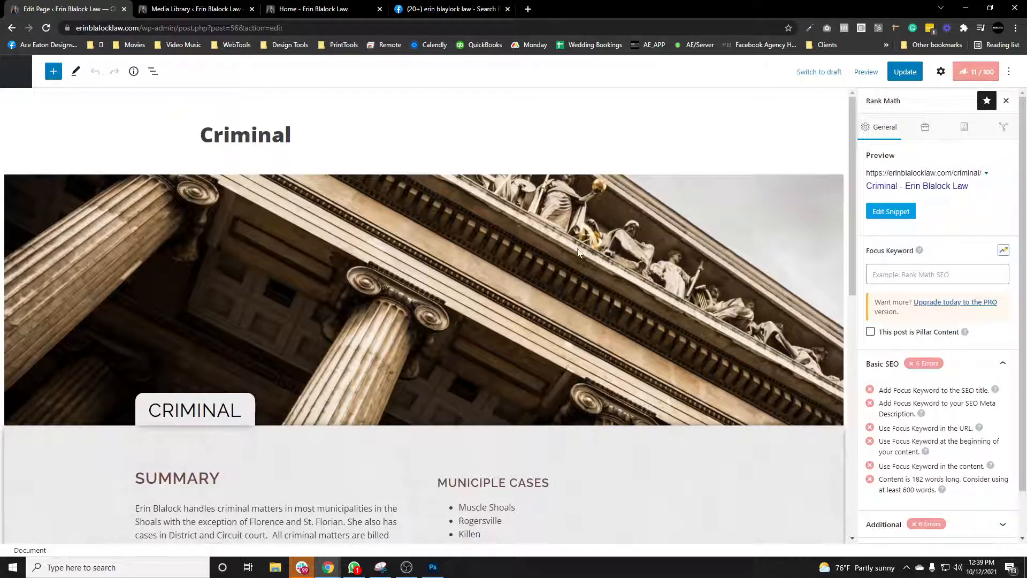
Disable full-page Gutenberg editing in the Criminal page's Oxygen options and update the page
scroll(578, 251, "down", 10)
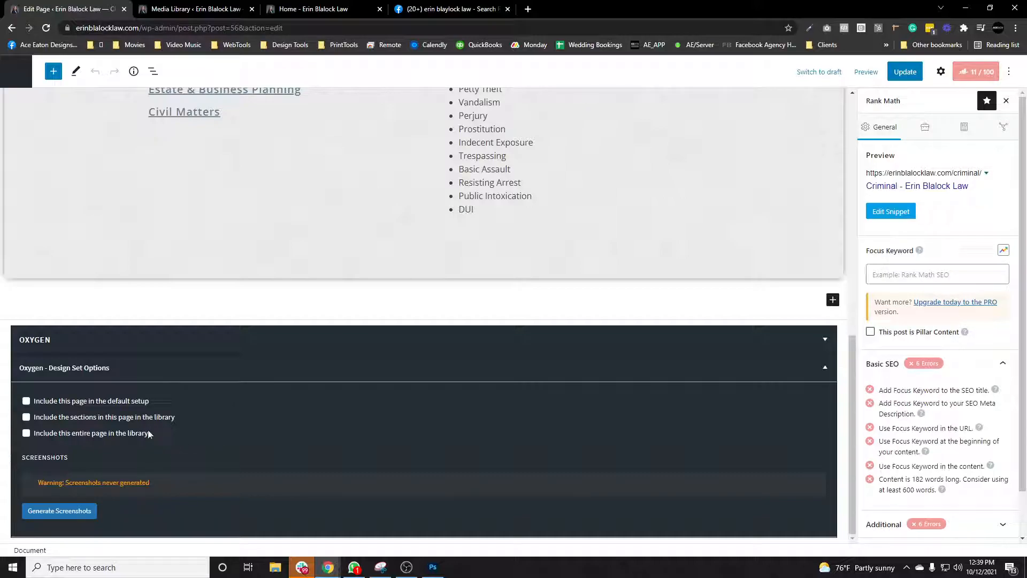
scroll(629, 369, "up", 3)
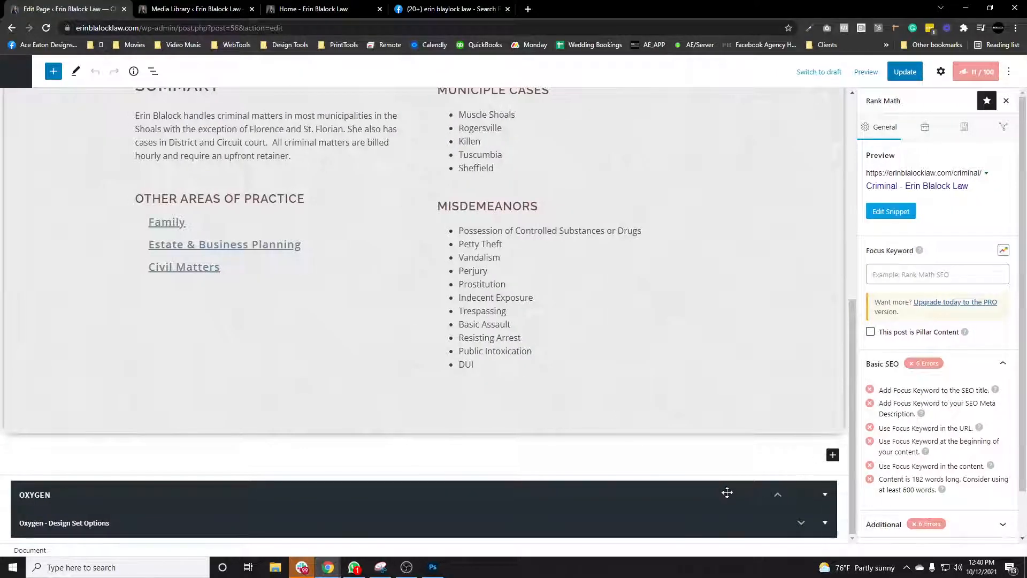
left_click(725, 490)
scroll(714, 495, "down", 3)
scroll(363, 447, "down", 2)
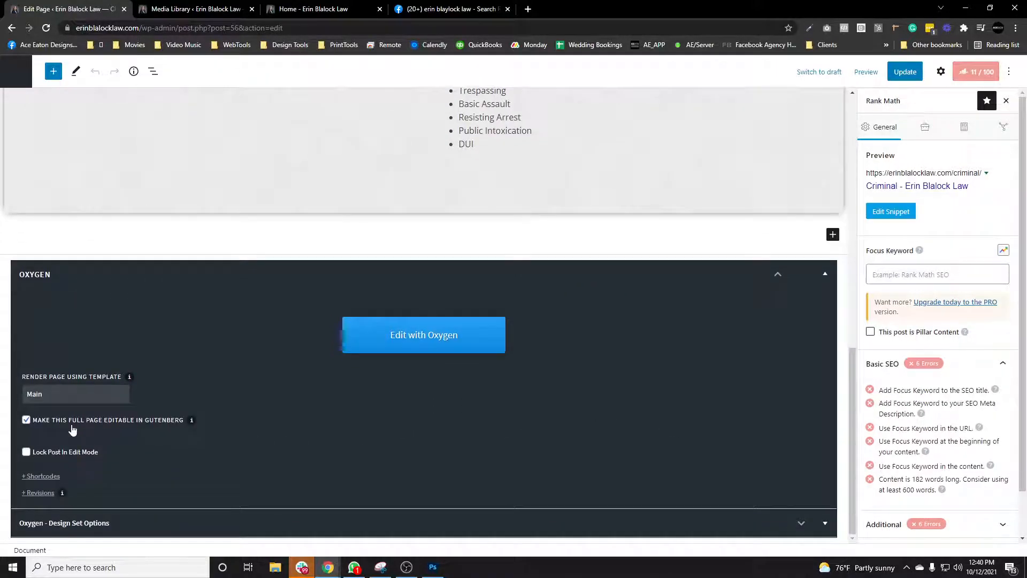
left_click(26, 420)
left_click(903, 72)
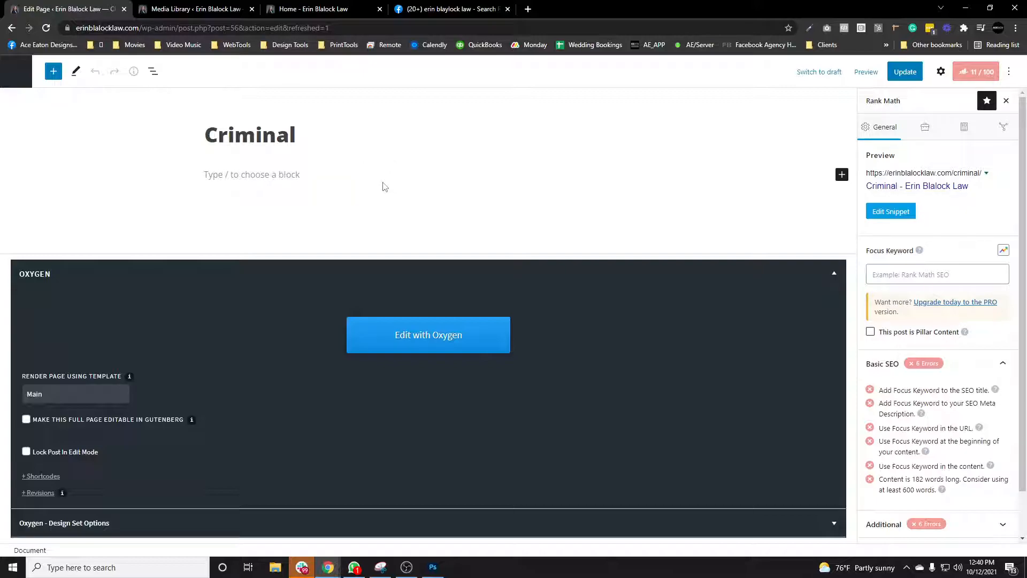
Make the full Criminal page editable in Gutenberg again and update the page
left_click(26, 420)
left_click(905, 70)
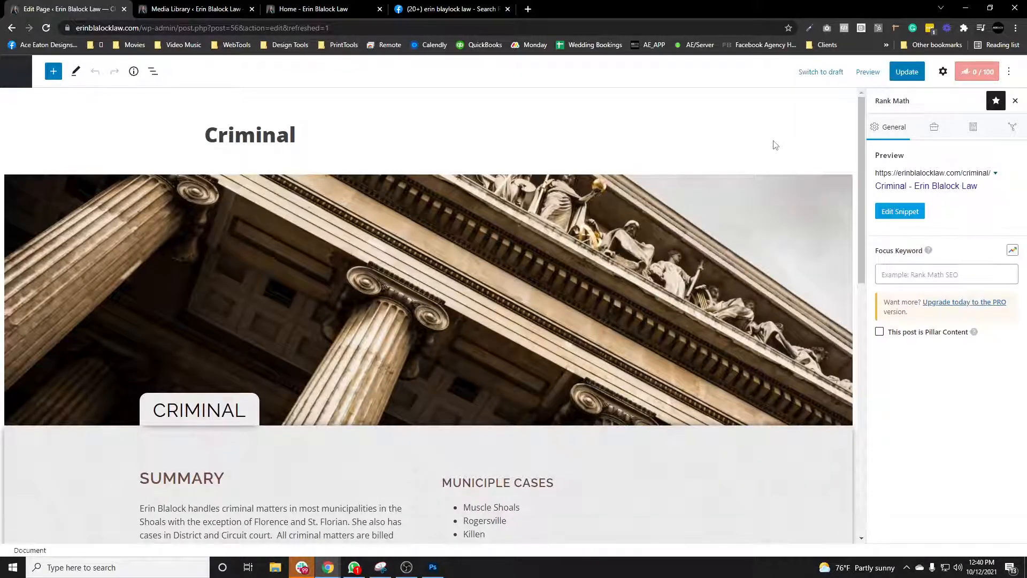
Look over the Criminal page's heading, summary and case lists for uses of the word criminal
scroll(775, 144, "down", 4)
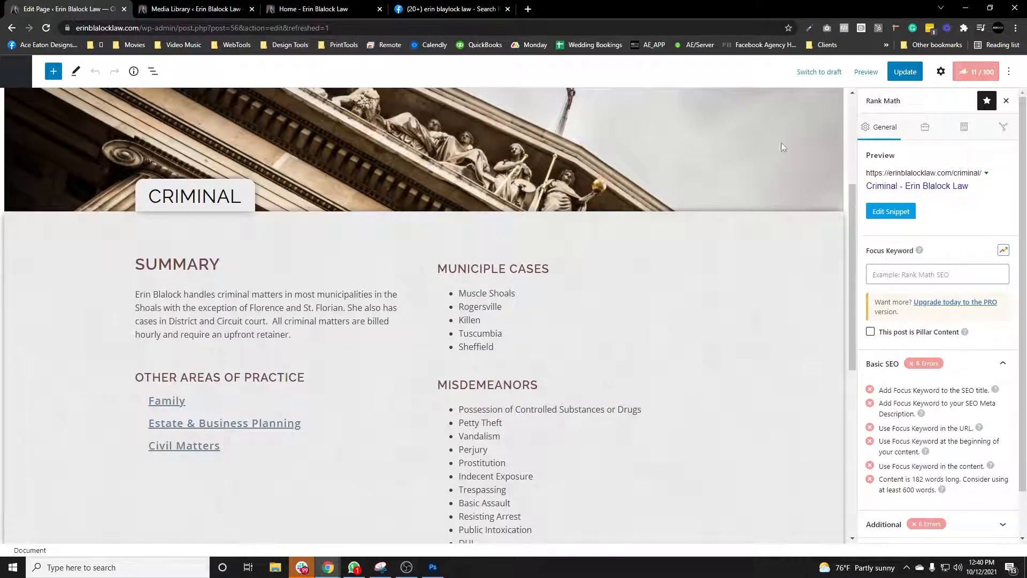
scroll(722, 165, "down", 2)
scroll(617, 176, "up", 3)
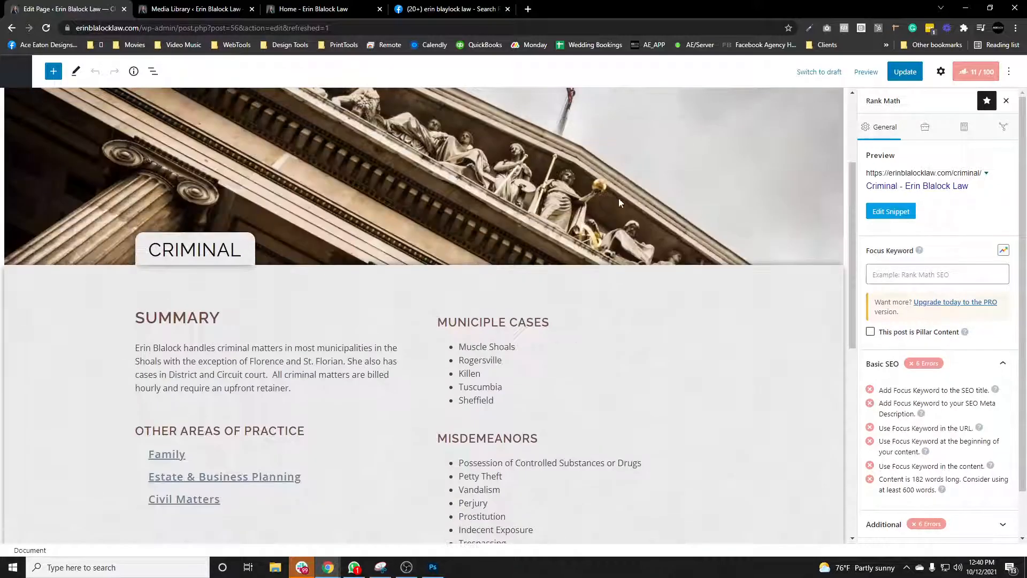
scroll(631, 201, "up", 3)
scroll(634, 205, "down", 2)
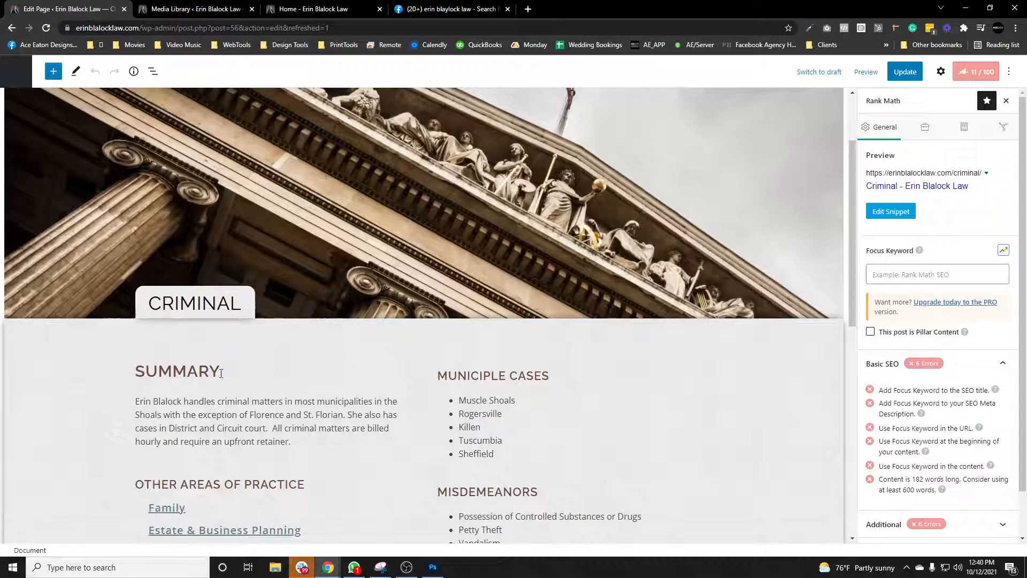
double_click(233, 402)
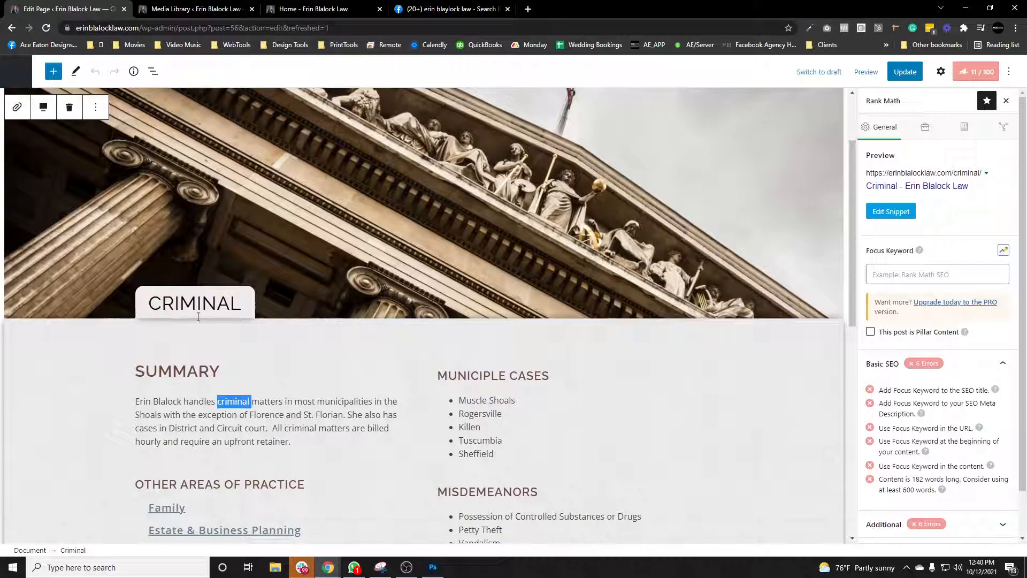
scroll(404, 337, "up", 2)
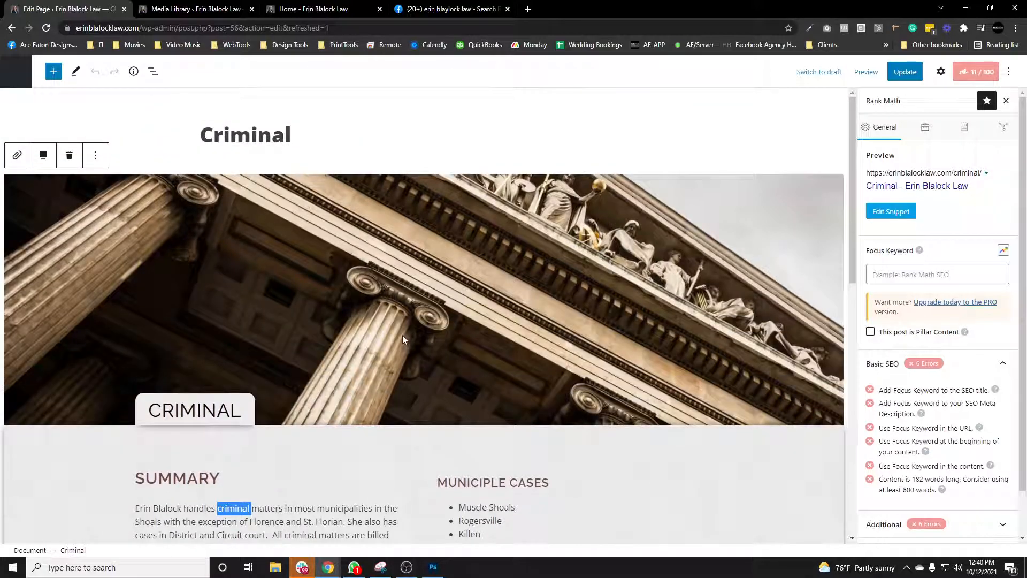
scroll(403, 337, "down", 2)
left_click(467, 273)
scroll(459, 345, "down", 3)
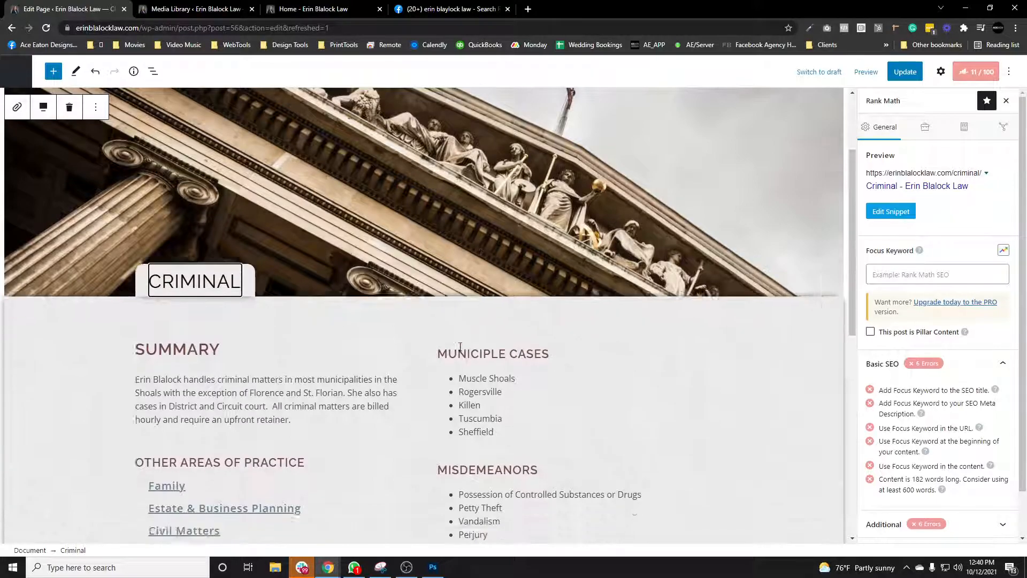
scroll(714, 330, "up", 4)
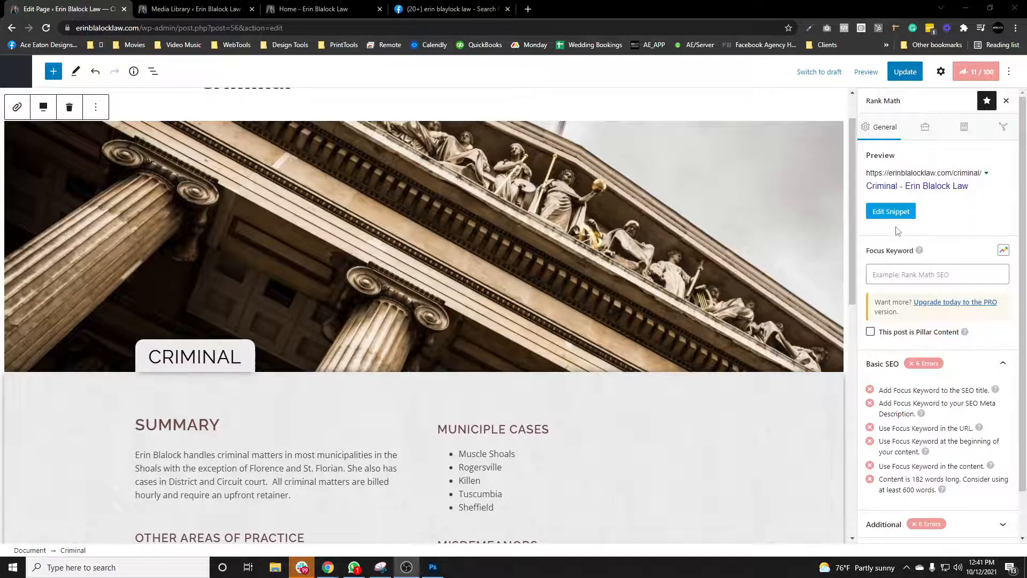
Copy the whole paragraph under the Summary heading of the Criminal page
scroll(448, 305, "down", 2)
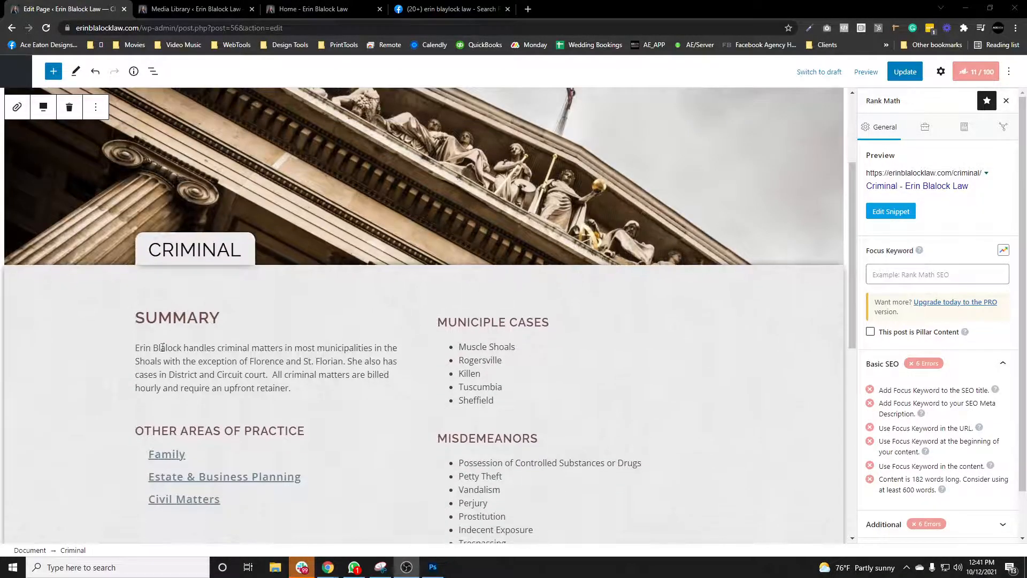
left_click_drag(136, 349, 301, 389)
key("ctrl+c")
scroll(380, 397, "up", 1)
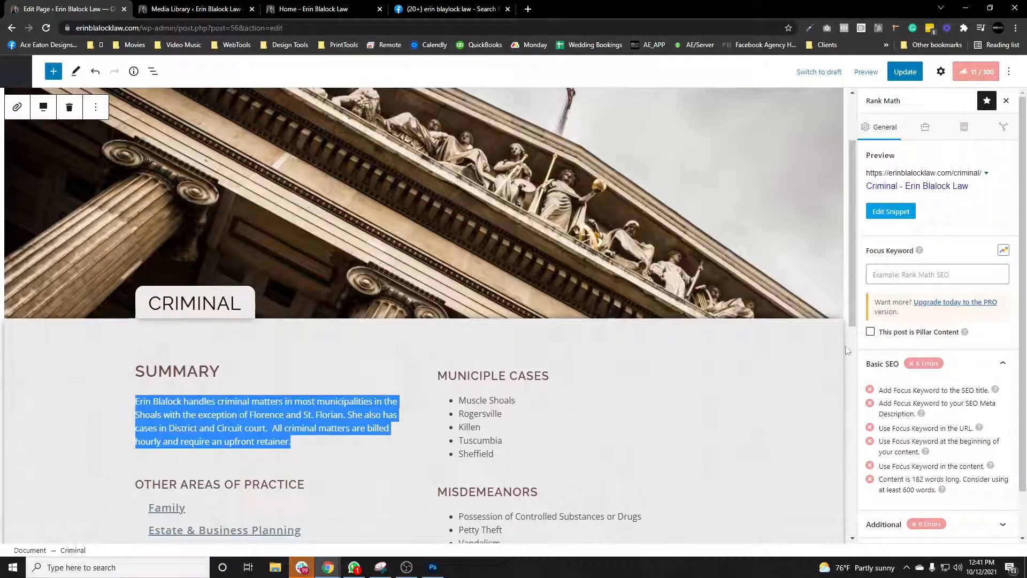
Enter criminal as the Rank Math focus keyword for the Criminal page
left_click(890, 274)
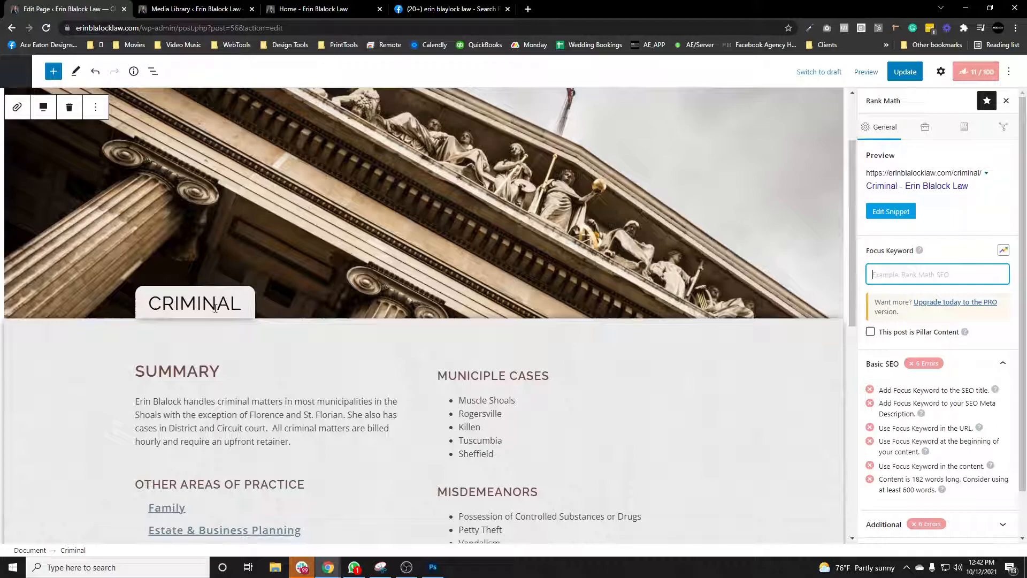
type("criminal")
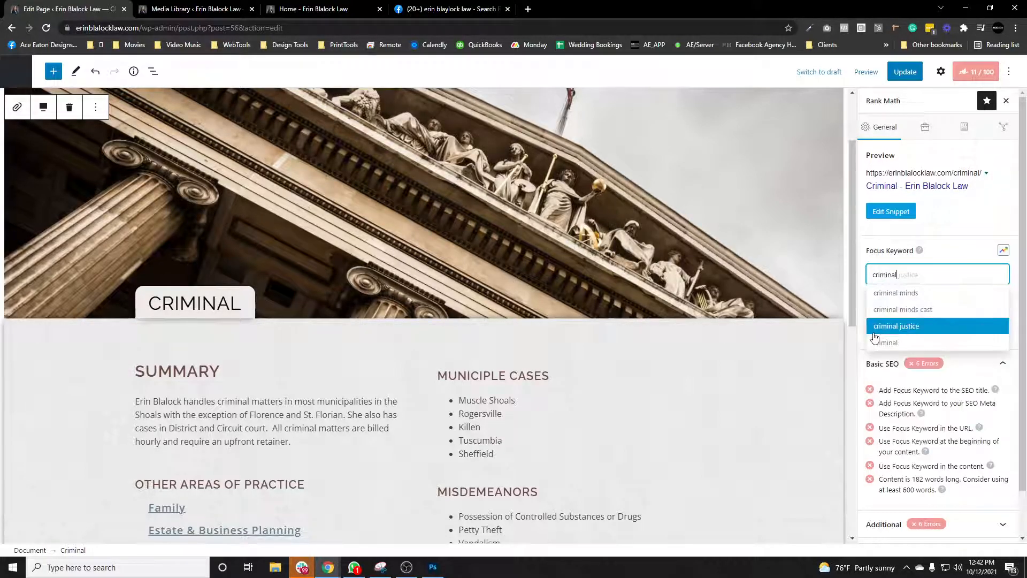
left_click(874, 333)
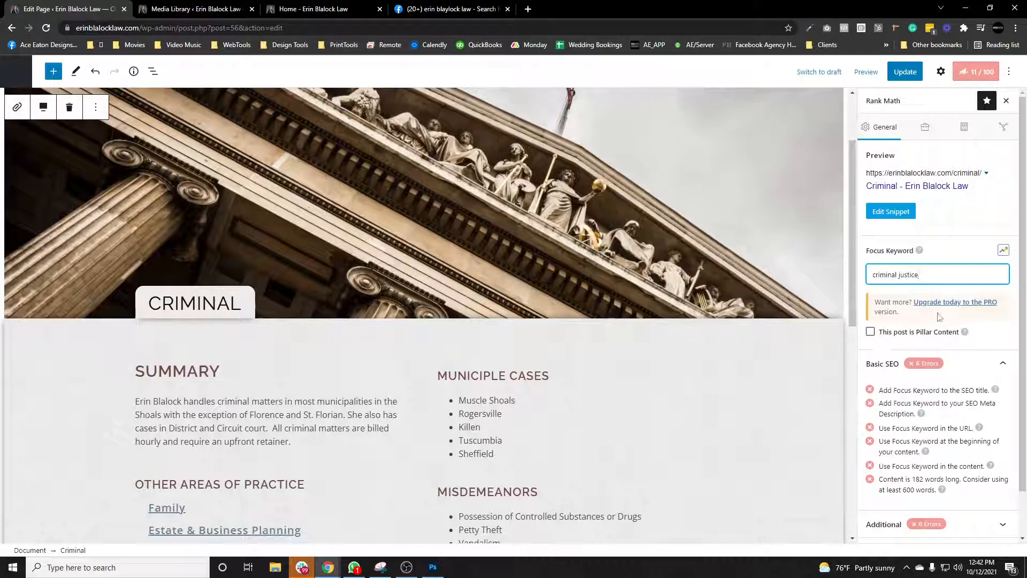
key("BackSpace")
key("BackSpace")
key("BackSpace")
key("BackSpace")
key("BackSpace")
key("BackSpace")
key("BackSpace")
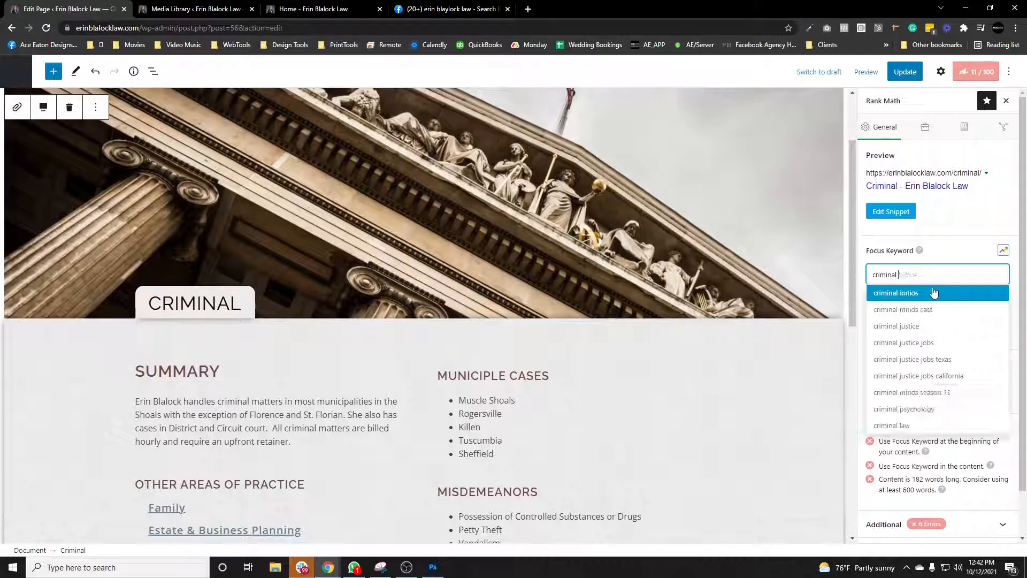
key("Return")
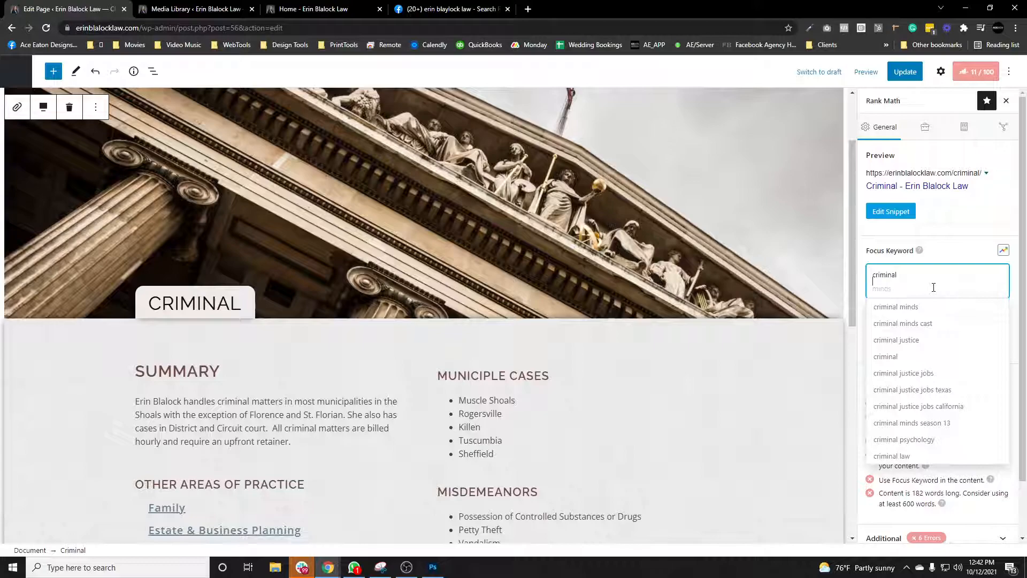
key("Right")
key("BackSpace")
key("BackSpace")
key("BackSpace")
key("BackSpace")
key("BackSpace")
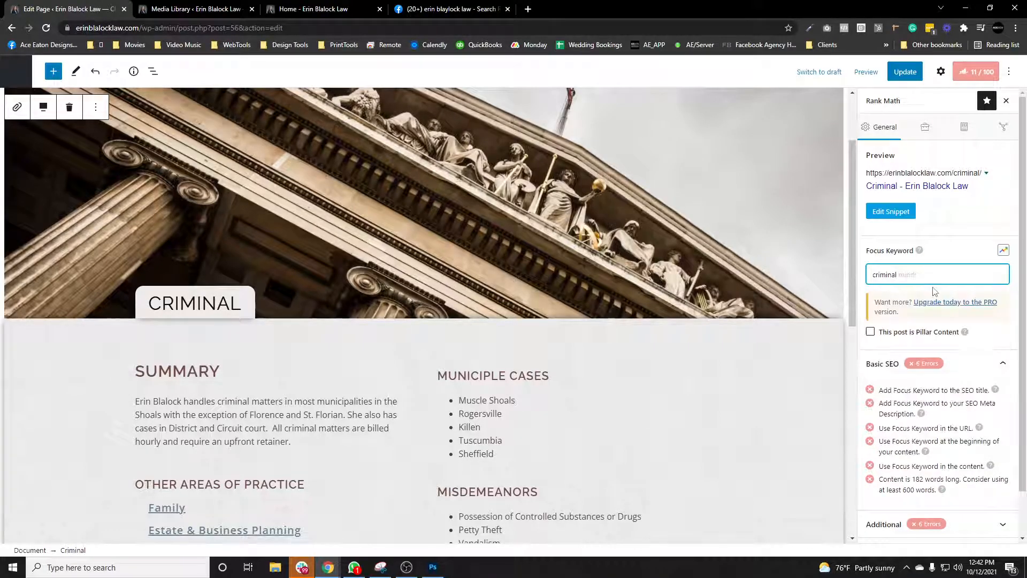
Commit the criminal focus keyword and mark the page as pillar content
left_click(785, 383)
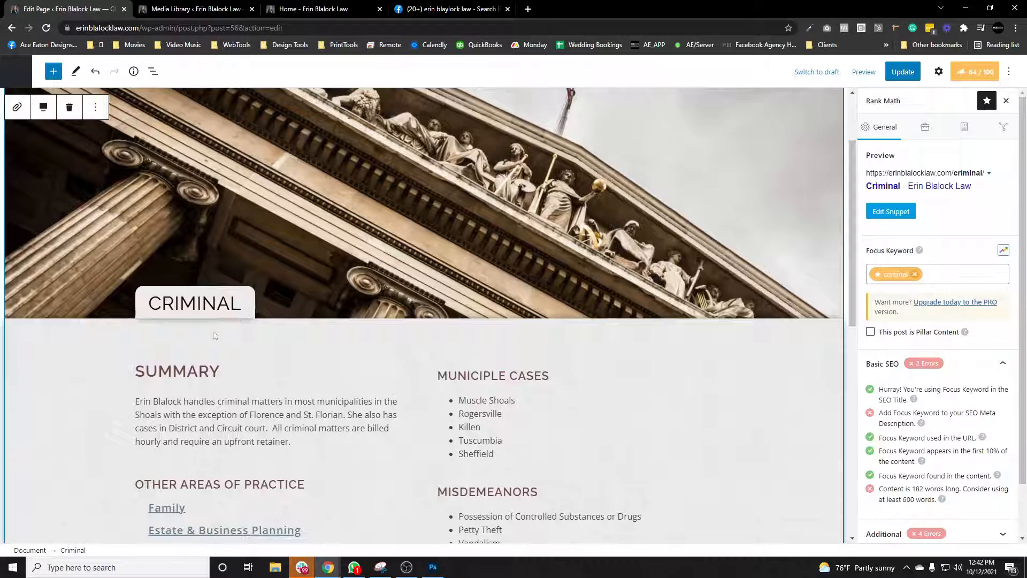
left_click(871, 332)
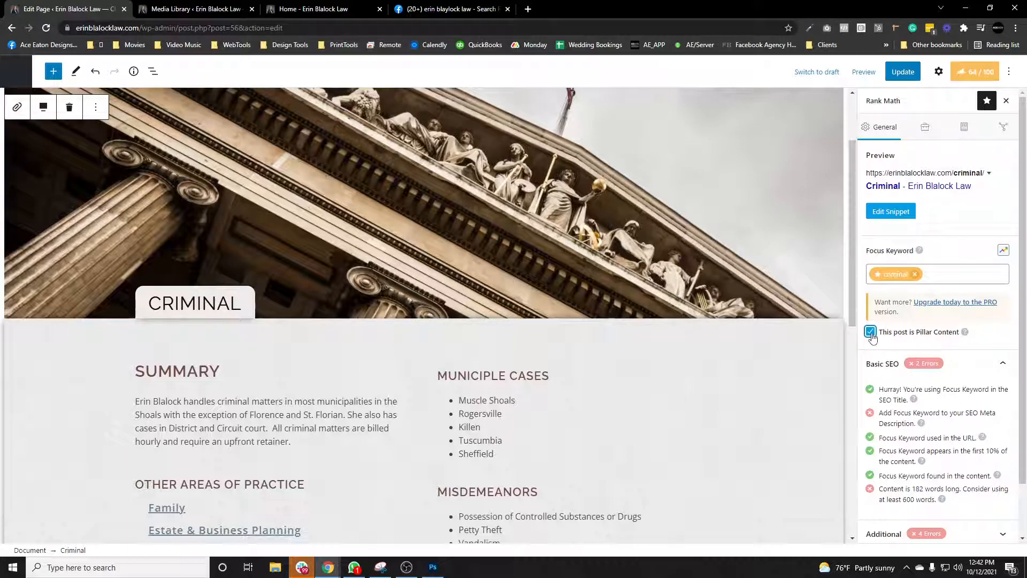
Open the snippet editor for the Criminal page and paste the copied summary paragraph as its description
left_click(890, 214)
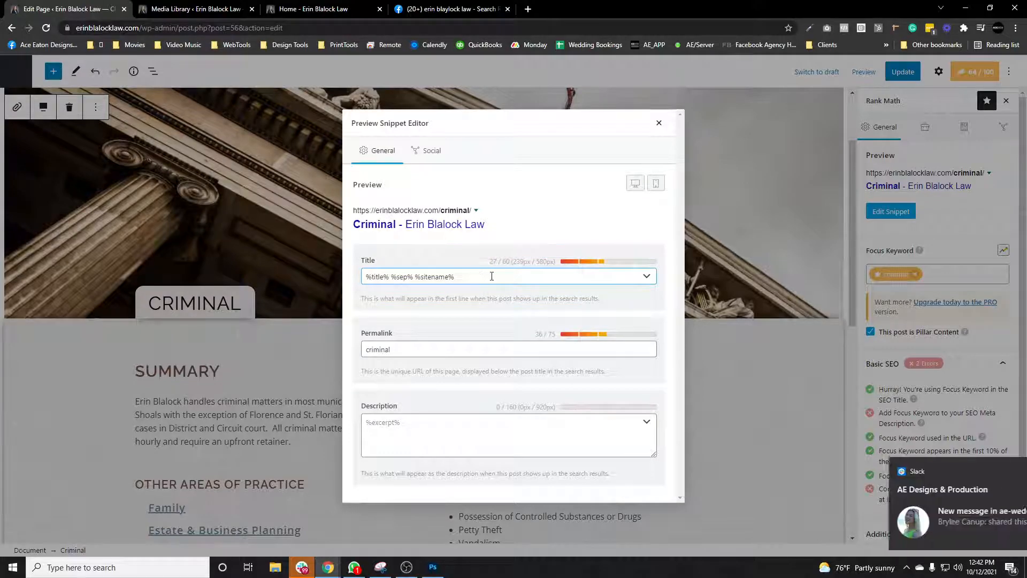
left_click(1004, 471)
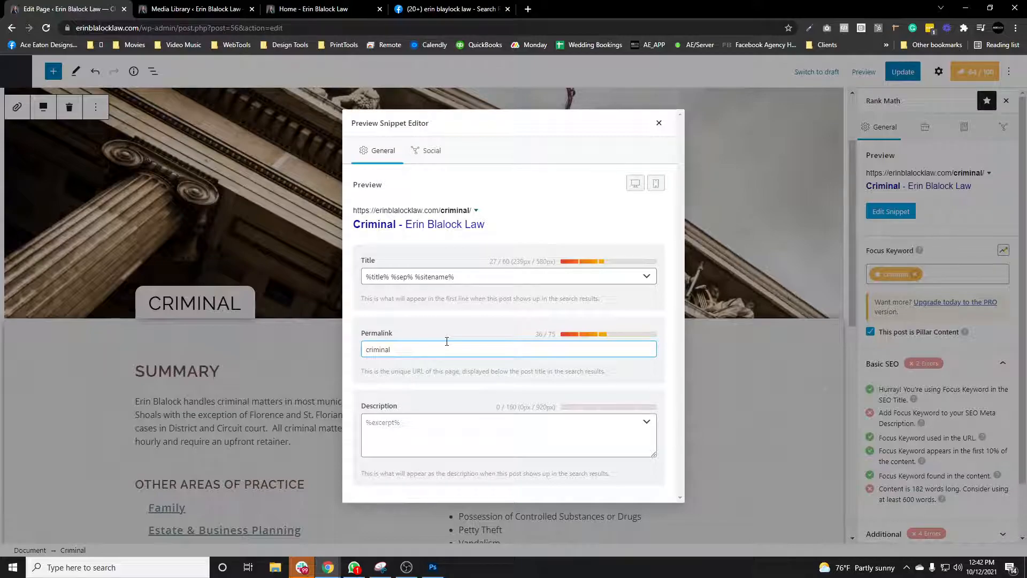
left_click(441, 436)
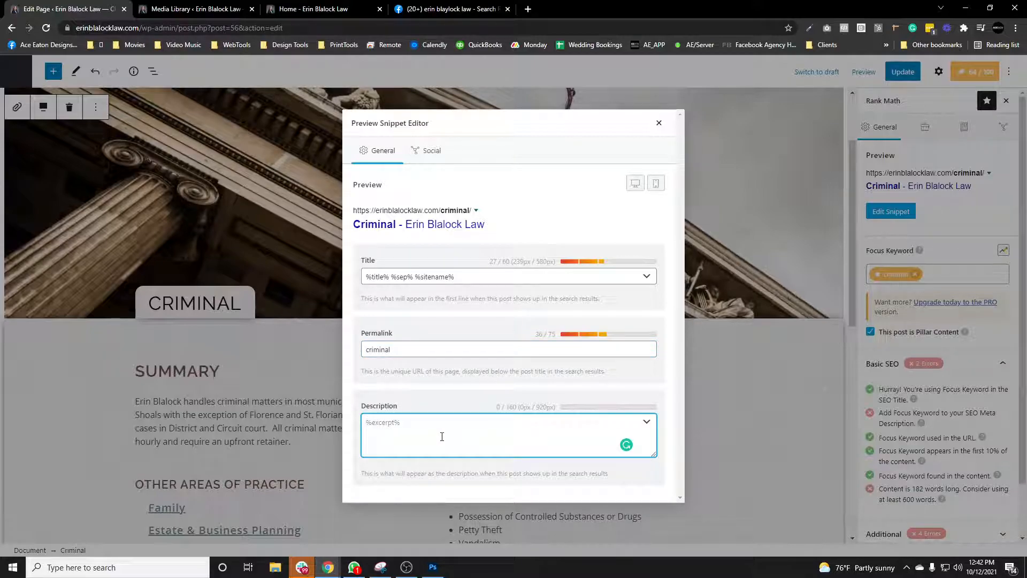
key("ctrl+v")
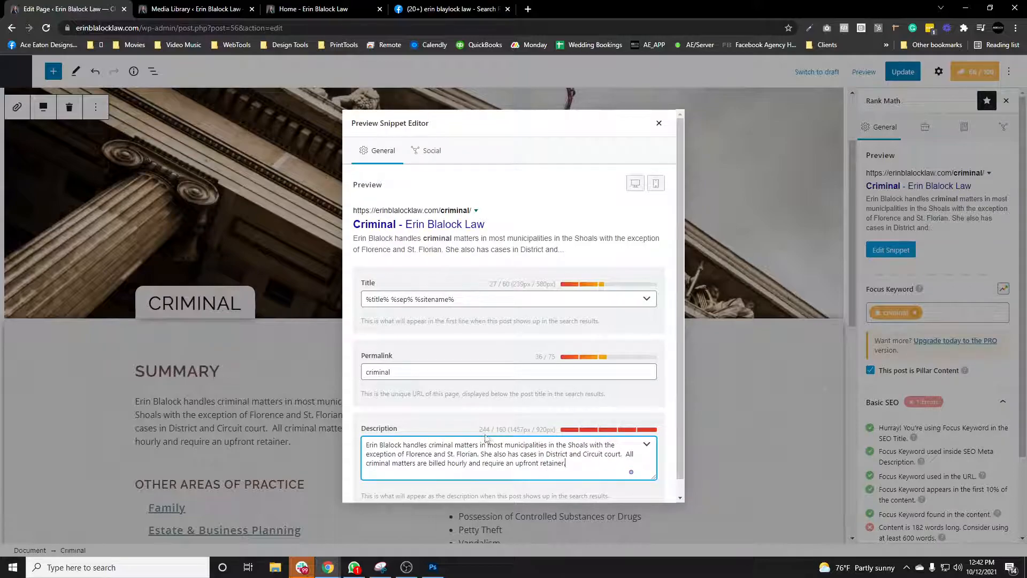
Shorten the snippet description by deleting the hourly billing sentence and "most municipalities in", and close the snippet editor
left_click_drag(479, 429, 504, 431)
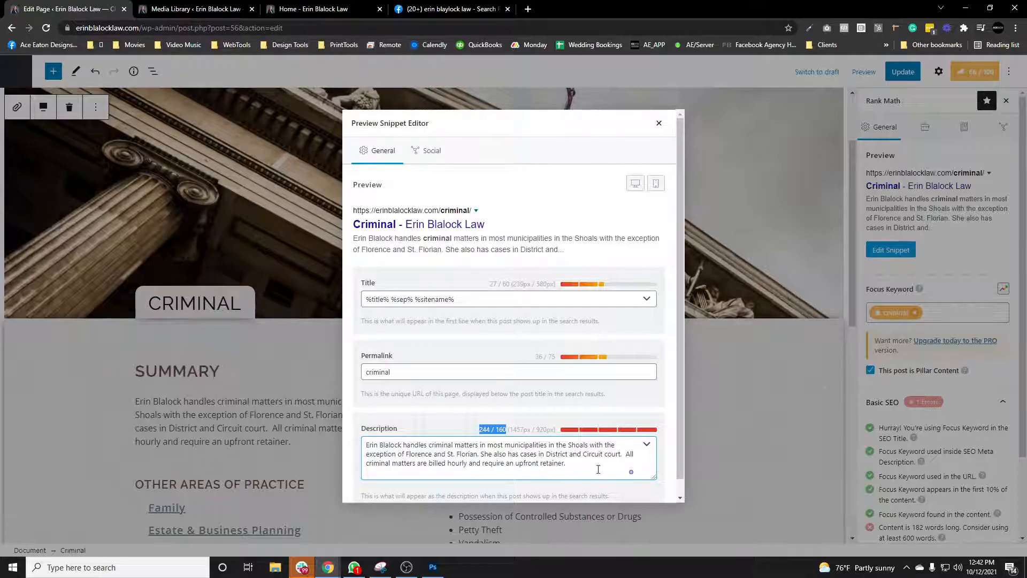
left_click_drag(629, 454, 625, 464)
key("BackSpace")
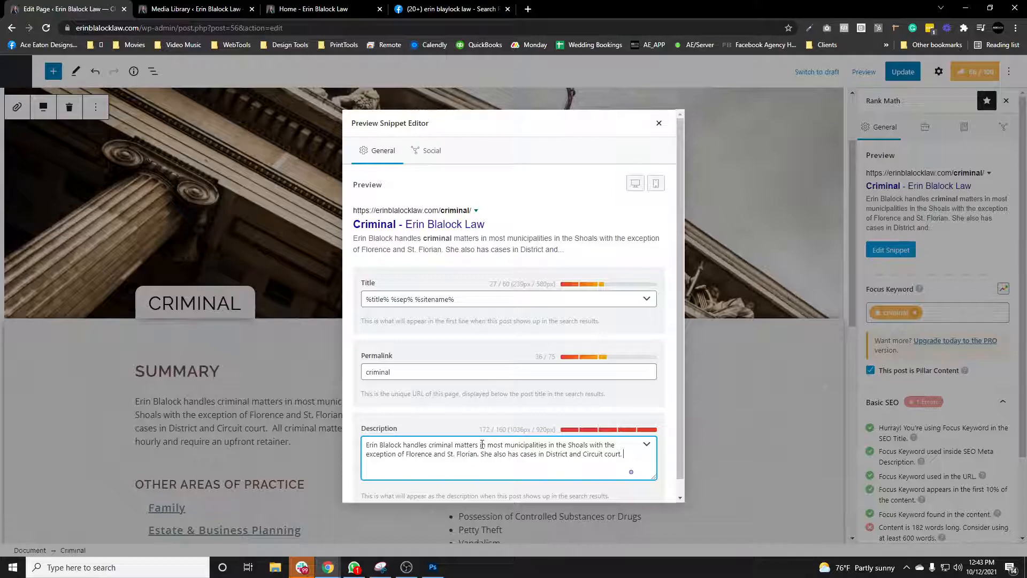
left_click_drag(486, 445, 554, 445)
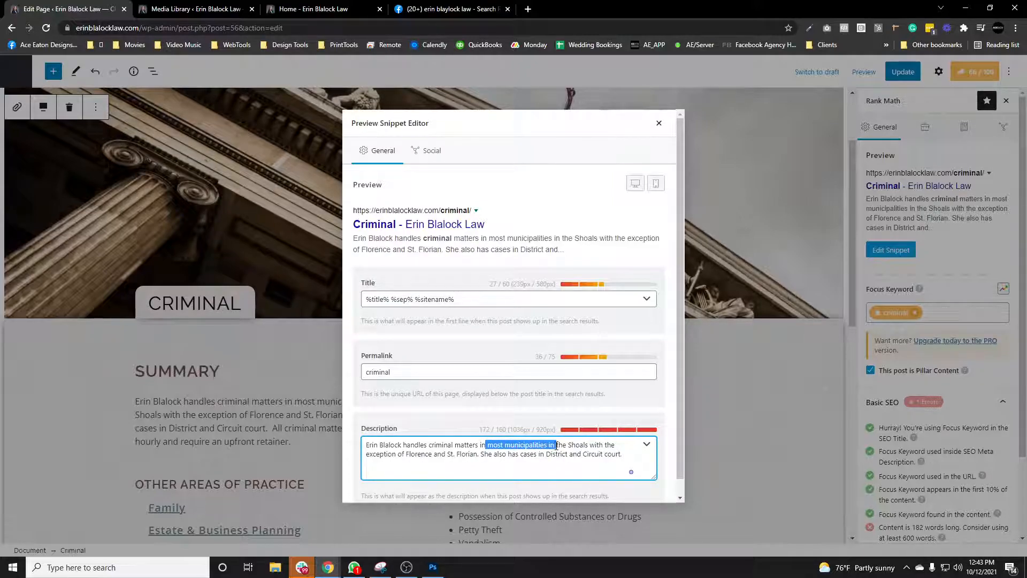
key("BackSpace")
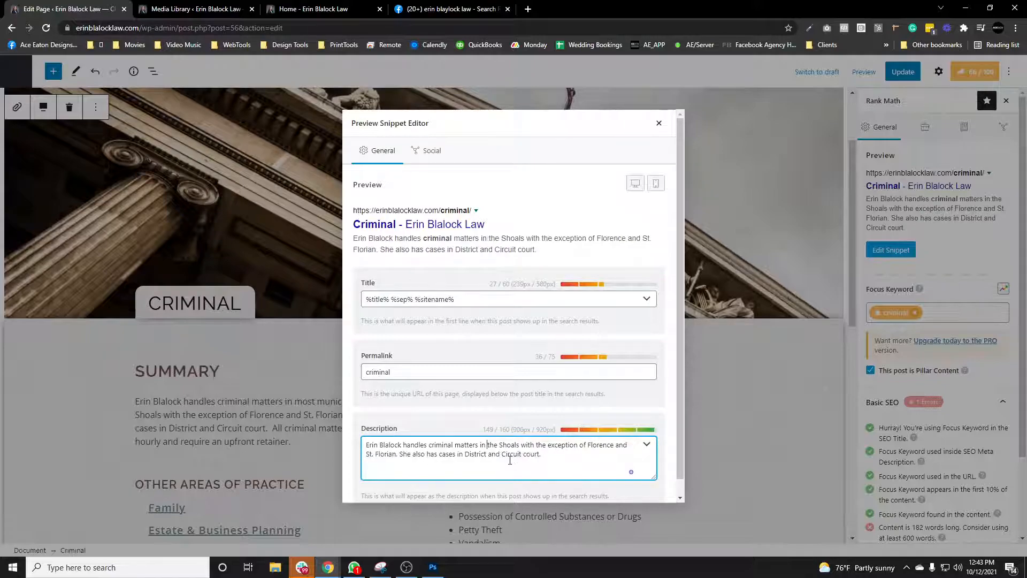
scroll(562, 459, "down", 1)
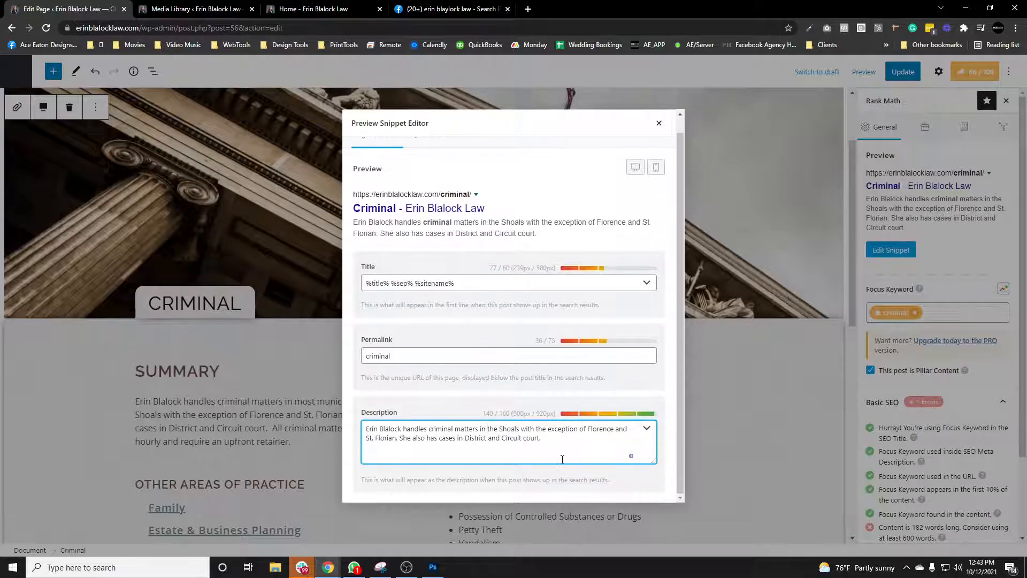
scroll(562, 460, "up", 1)
left_click(658, 123)
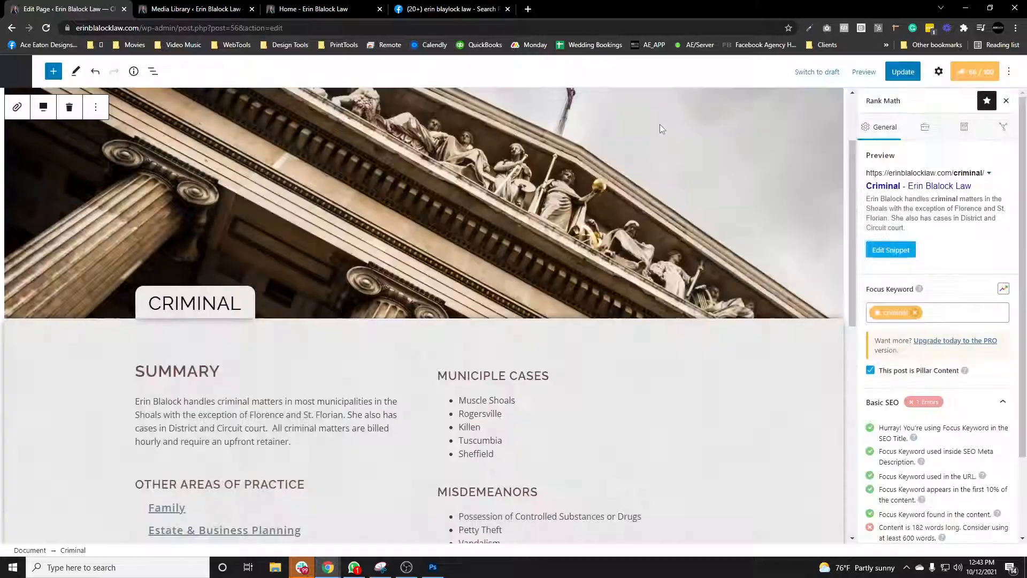
Update the Criminal page with its new SEO settings and return to the Pages list
scroll(909, 417, "down", 2)
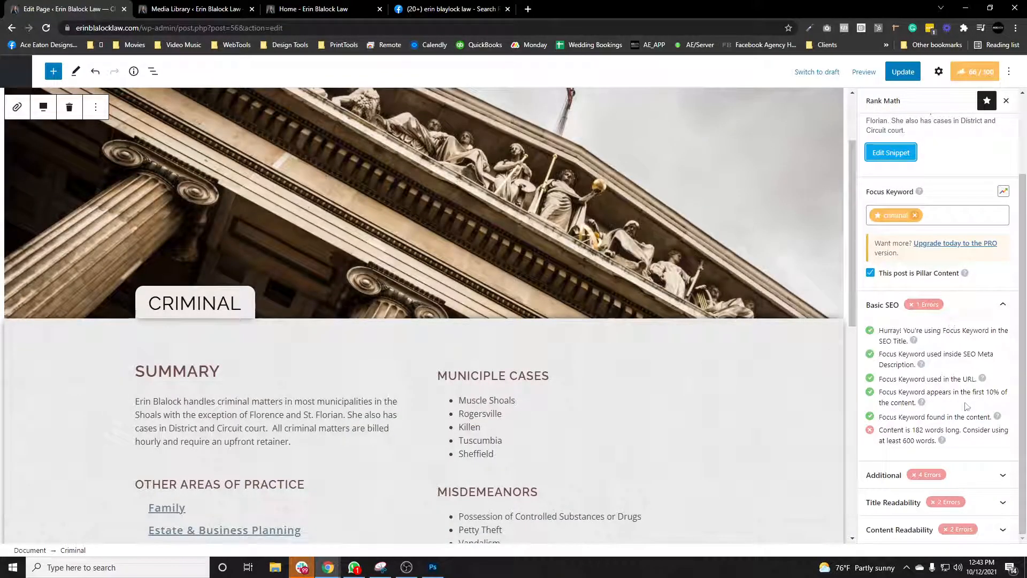
scroll(663, 342, "down", 4)
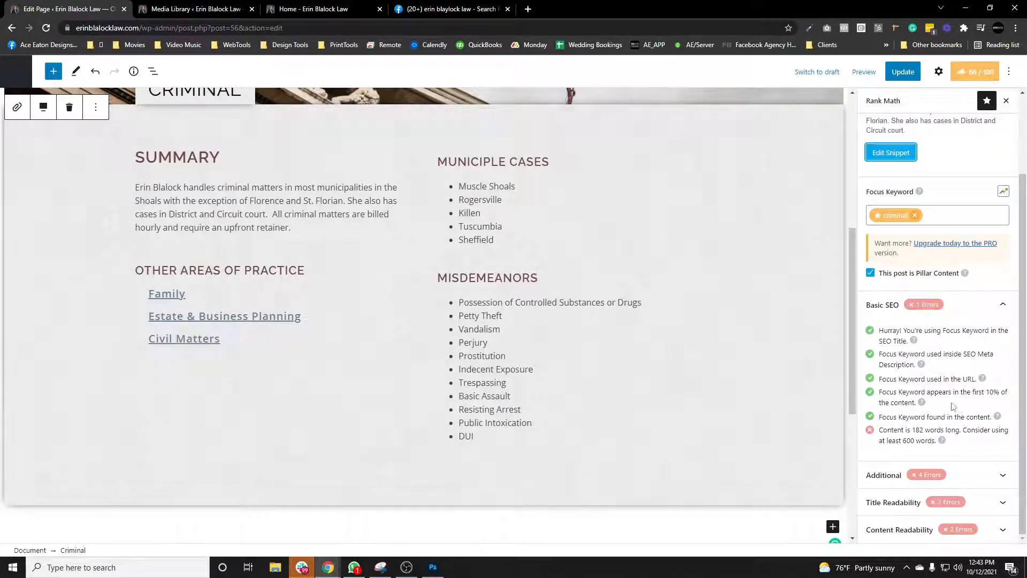
scroll(946, 413, "up", 2)
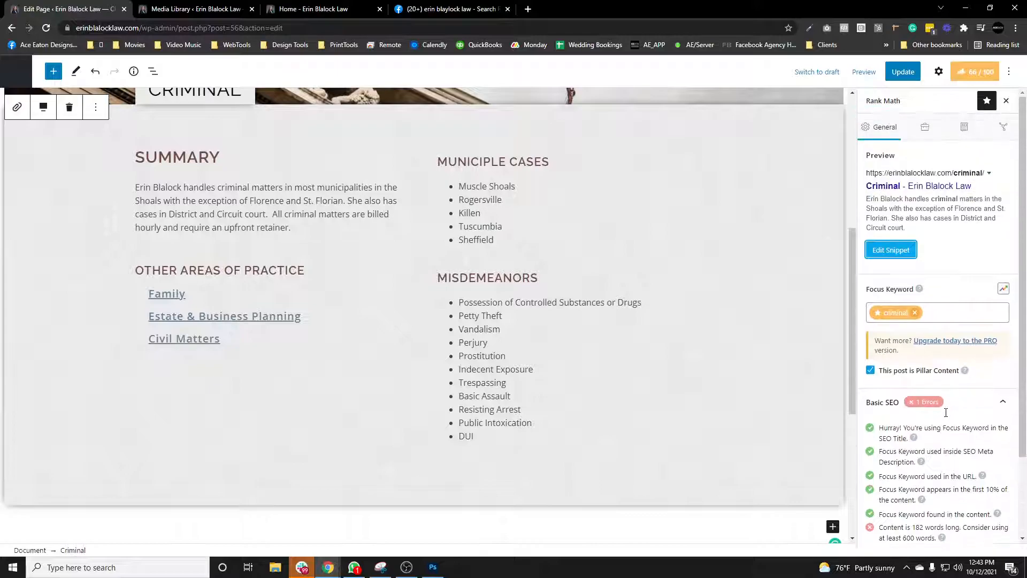
scroll(947, 417, "down", 2)
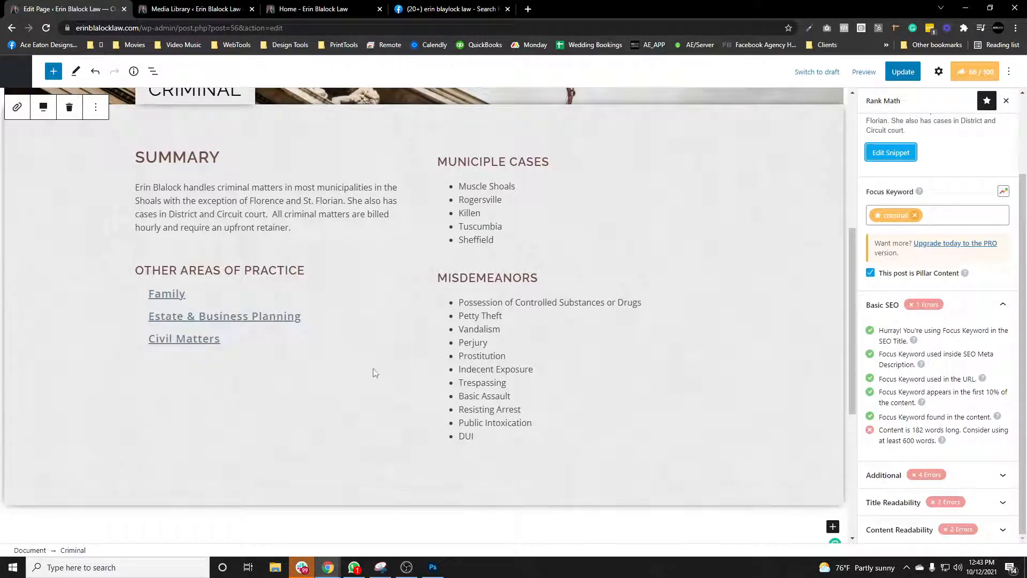
scroll(373, 373, "up", 3)
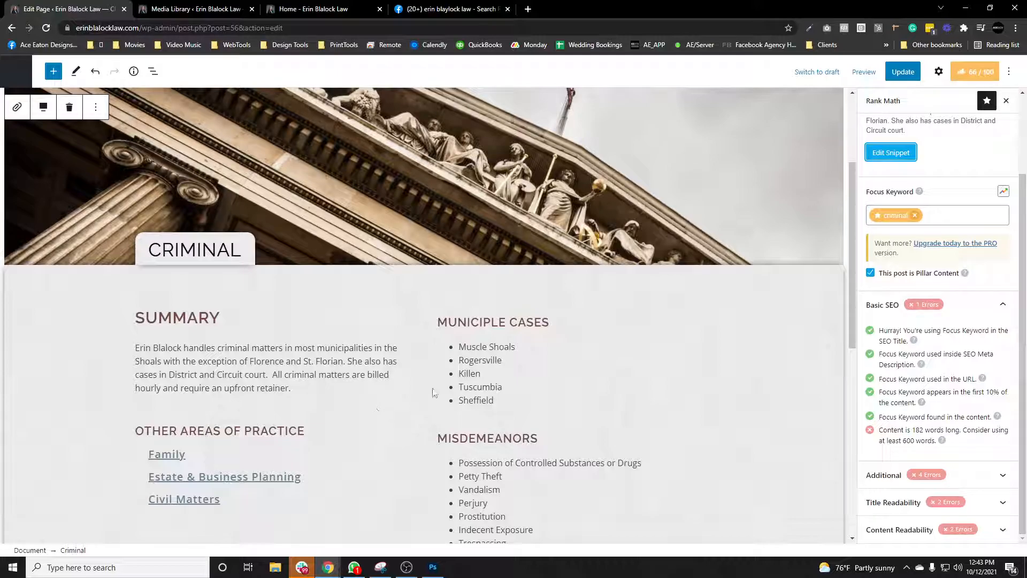
left_click(906, 74)
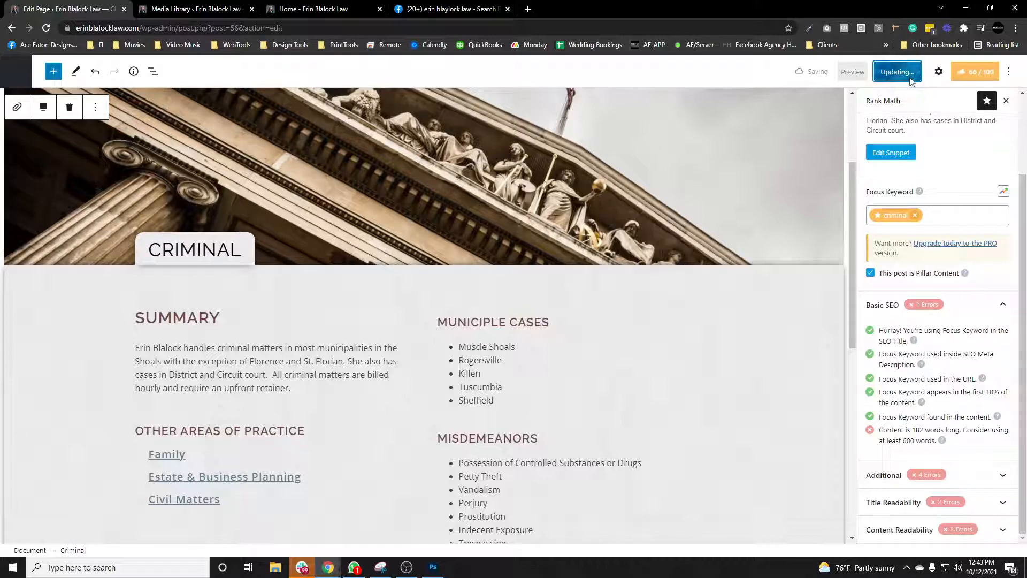
left_click(24, 78)
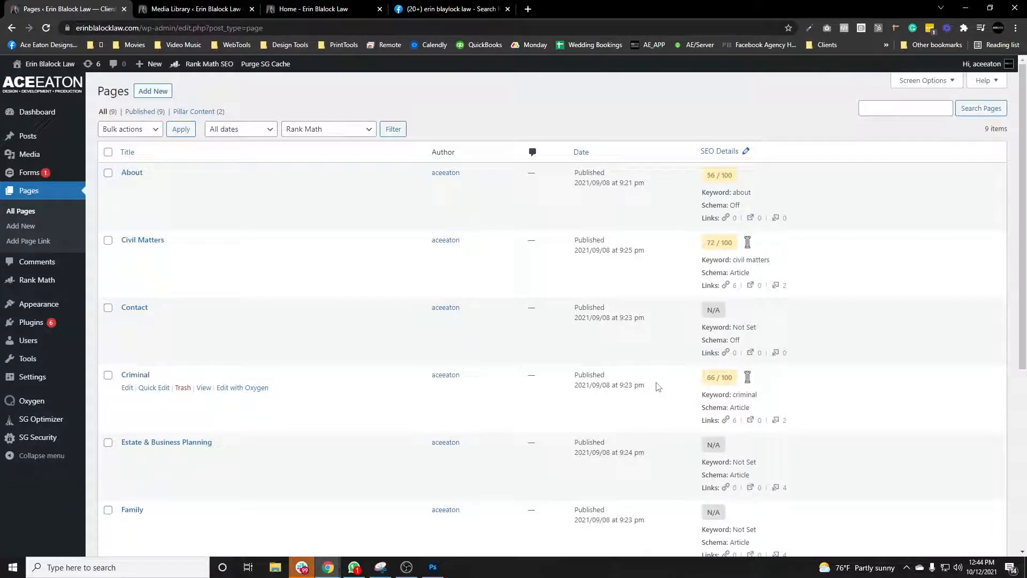
Review the SEO scores, focus keywords and pillar markers of all pages in the Pages list
scroll(657, 386, "down", 2)
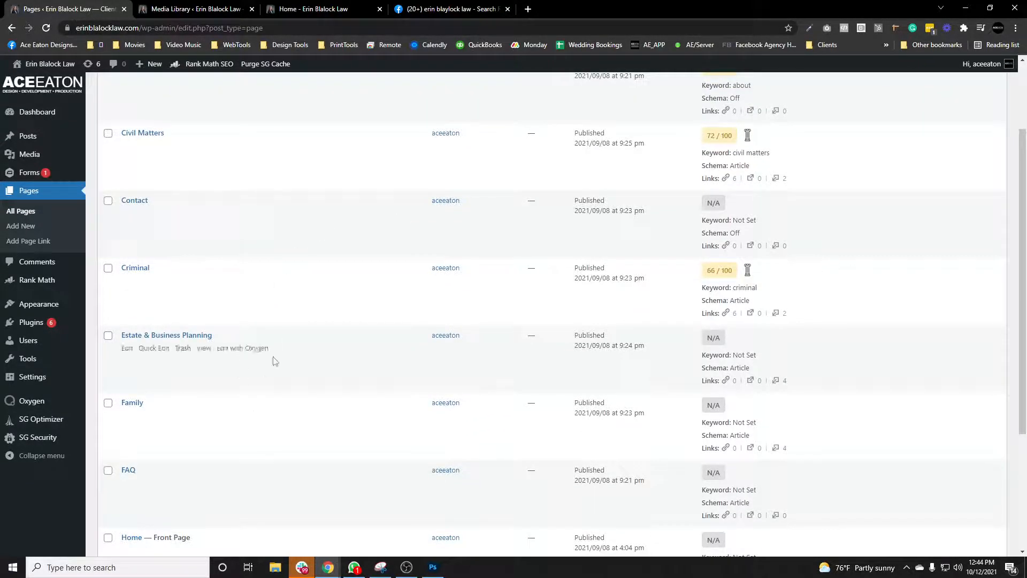
scroll(786, 356, "up", 2)
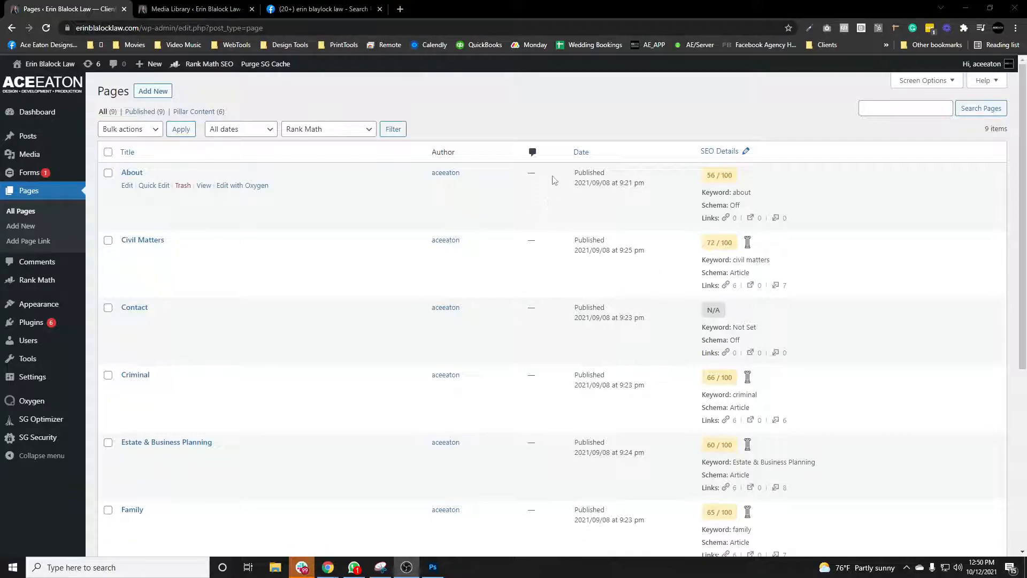
scroll(553, 180, "down", 5)
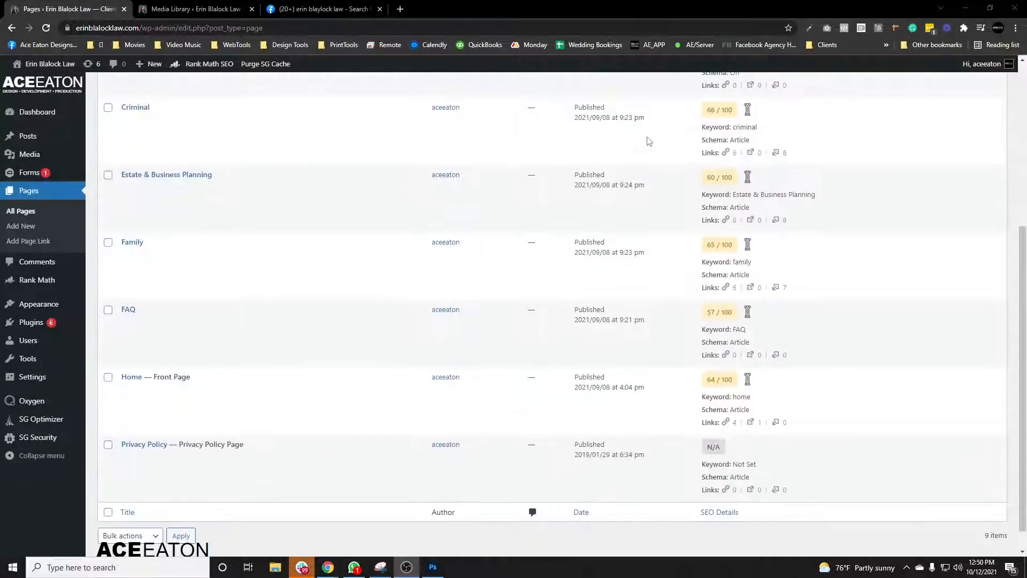
scroll(652, 335, "up", 5)
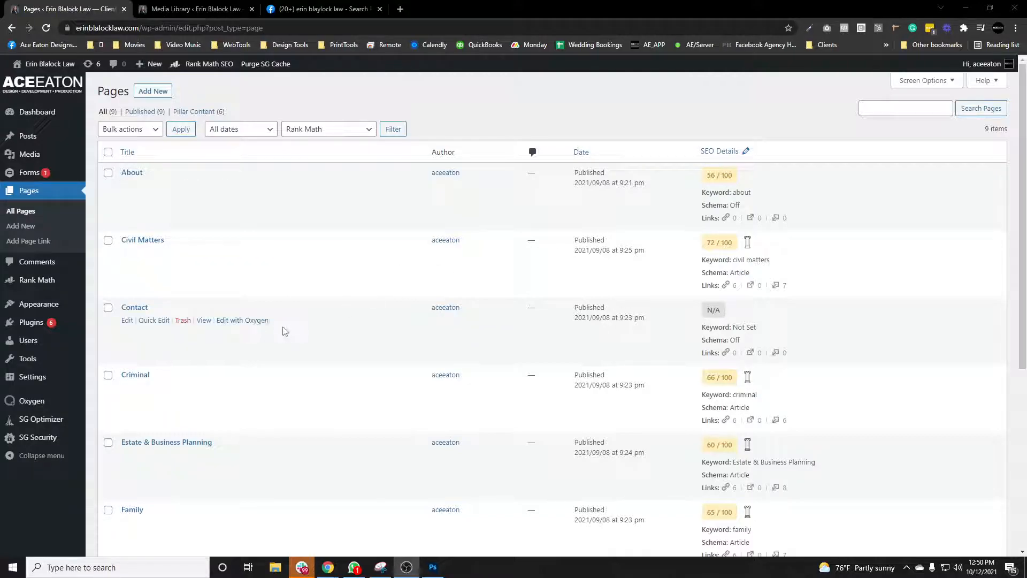
Open Rank Math's SEO Analysis and run the site-wide analysis
mouse_move(59, 287)
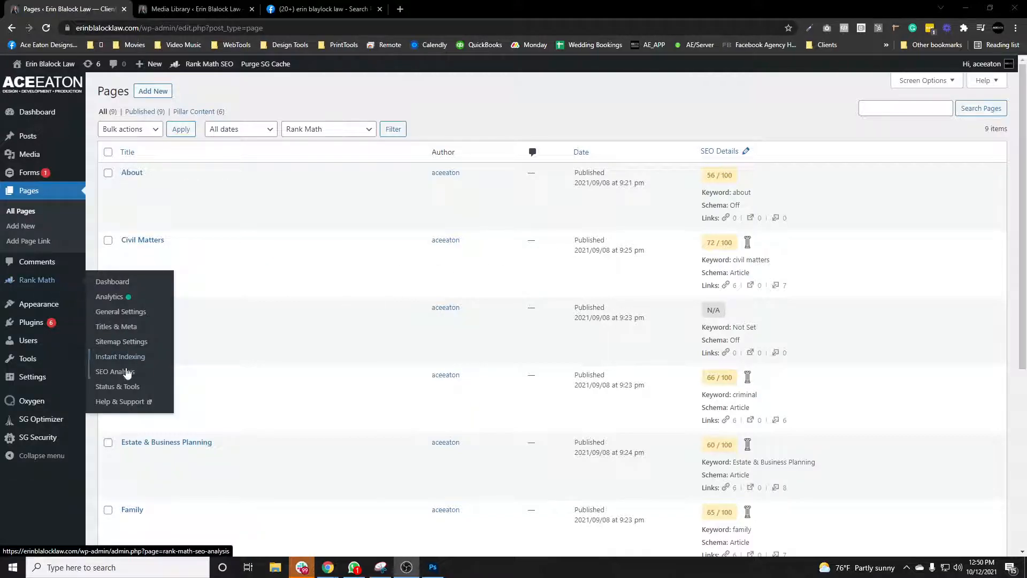
left_click(125, 372)
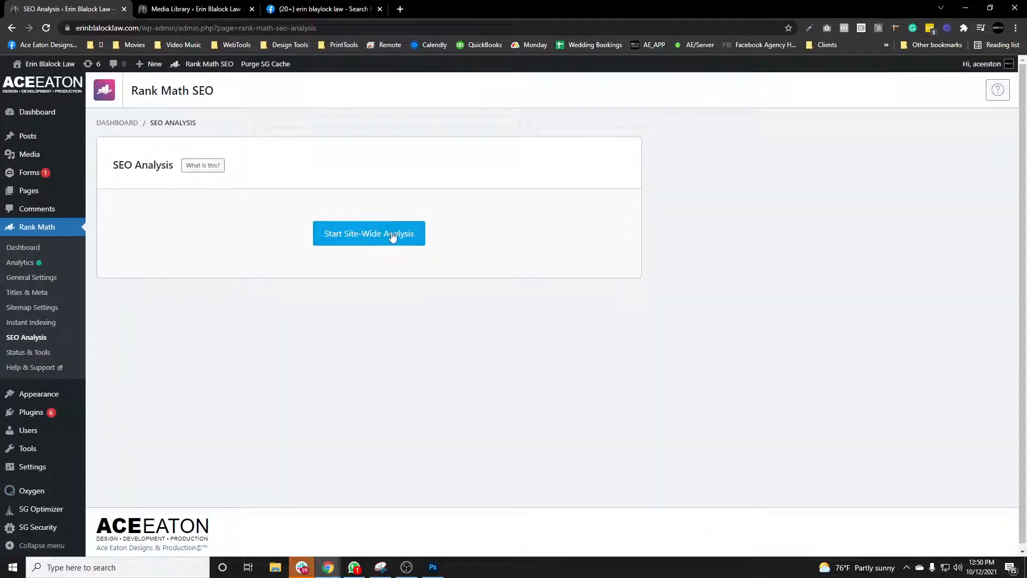
left_click(393, 235)
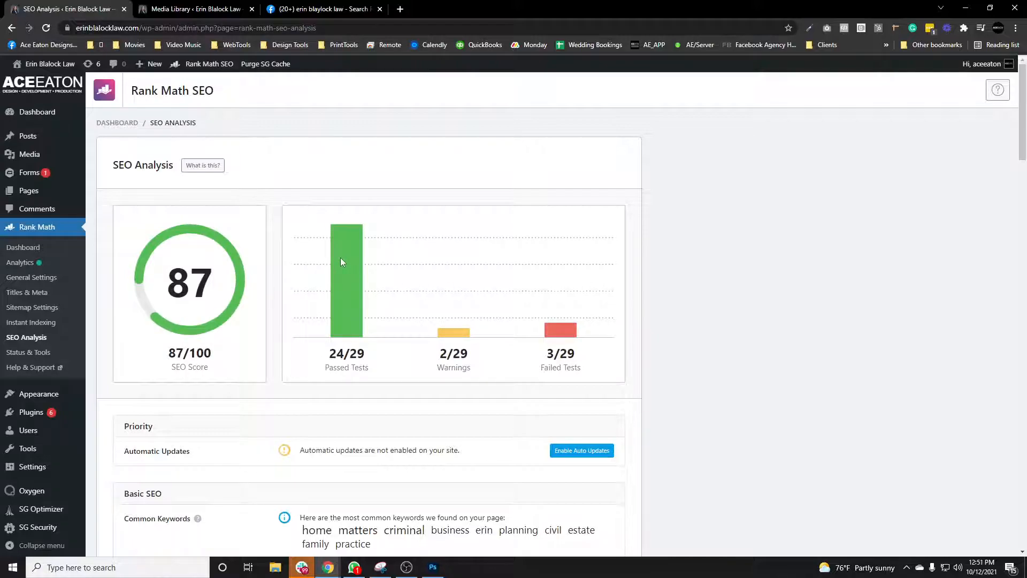
Examine the overall SEO score and the Priority and Basic SEO checks in the analysis report
scroll(282, 262, "down", 1)
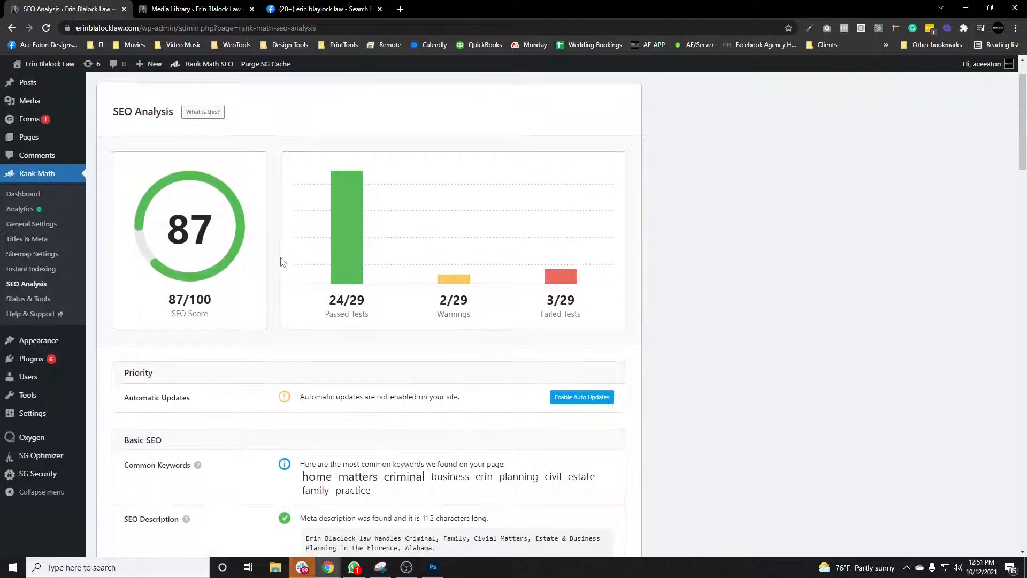
scroll(283, 262, "down", 5)
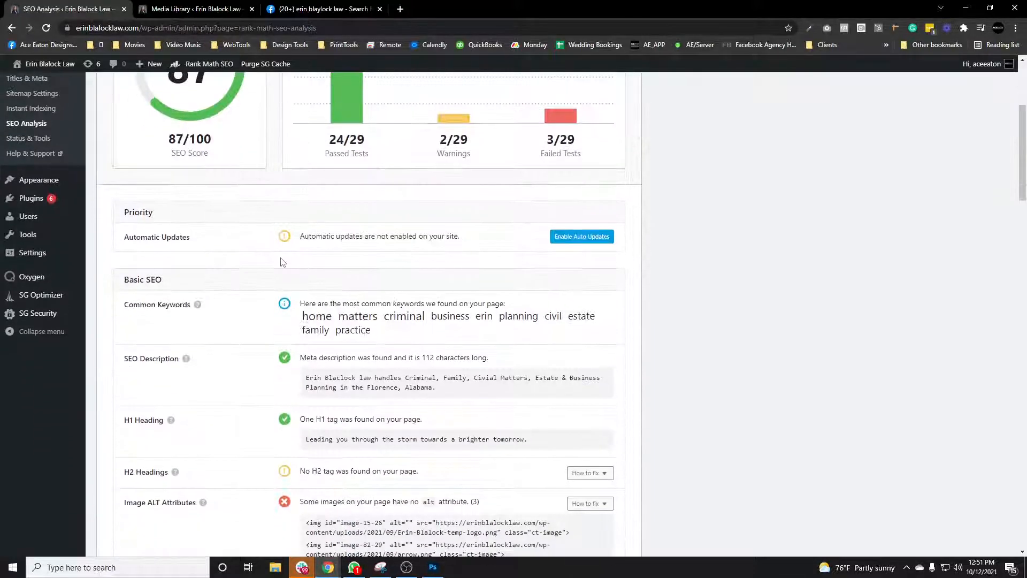
scroll(269, 262, "down", 1)
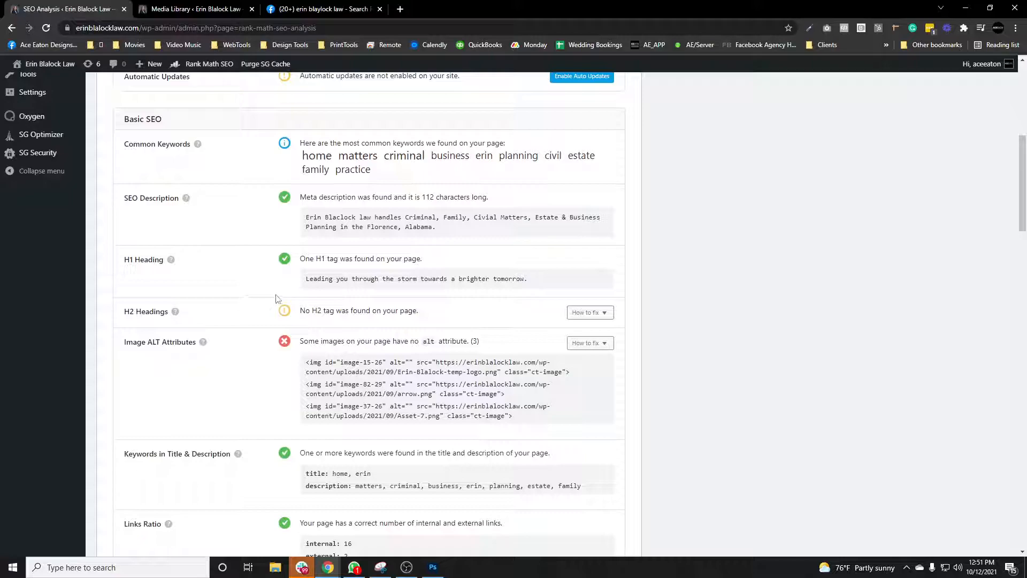
scroll(291, 303, "down", 1)
scroll(501, 343, "down", 1)
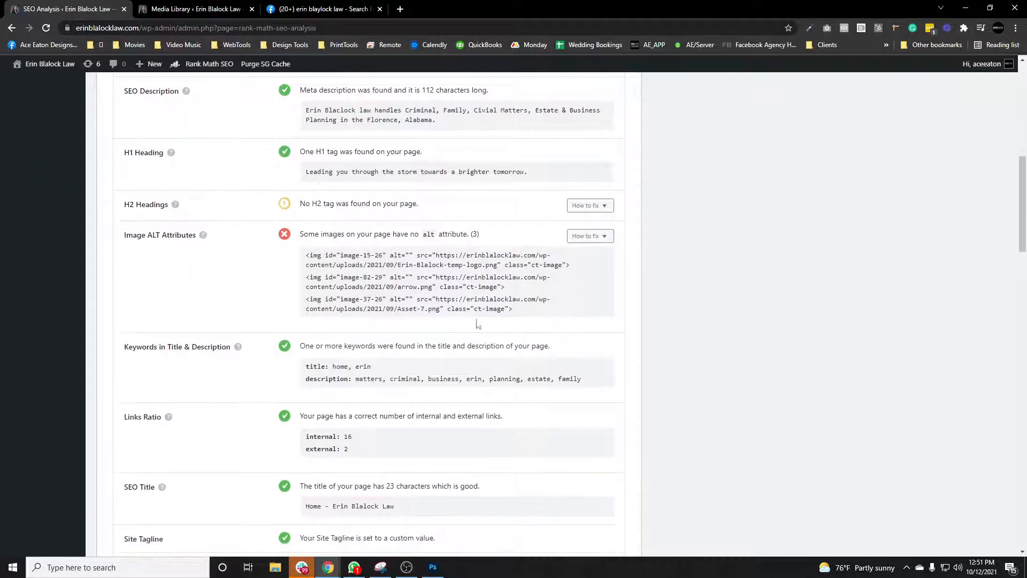
scroll(322, 272, "down", 2)
scroll(323, 271, "down", 2)
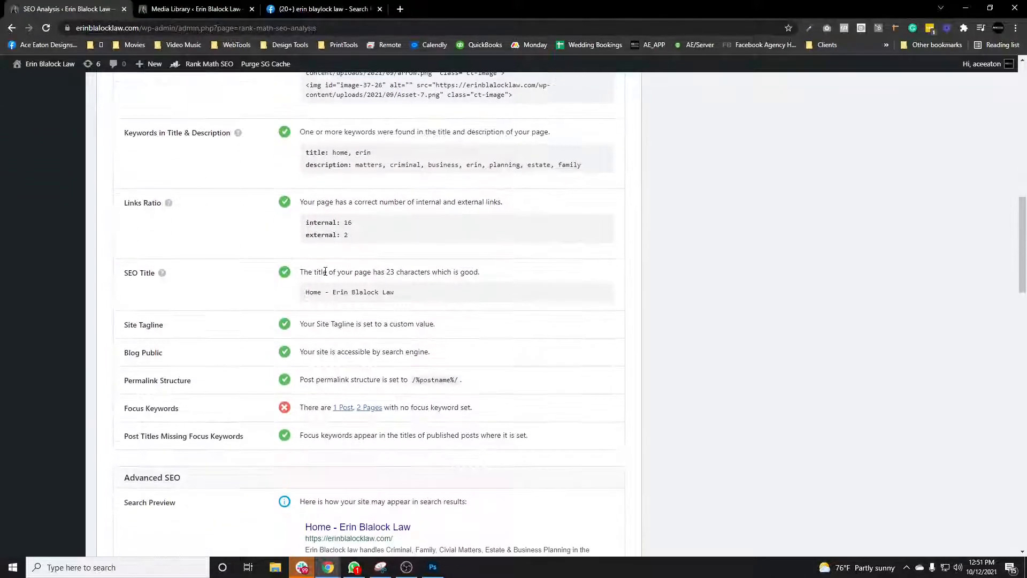
scroll(325, 272, "down", 4)
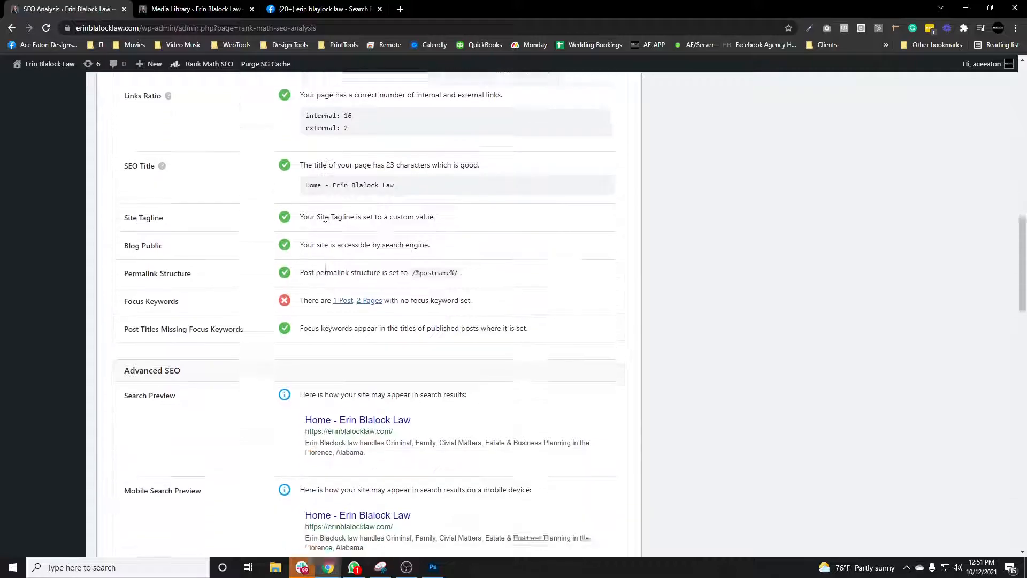
Examine the report's Advanced SEO, Performance and Security checks, and return to the score summary
scroll(325, 275, "down", 3)
scroll(325, 275, "down", 3)
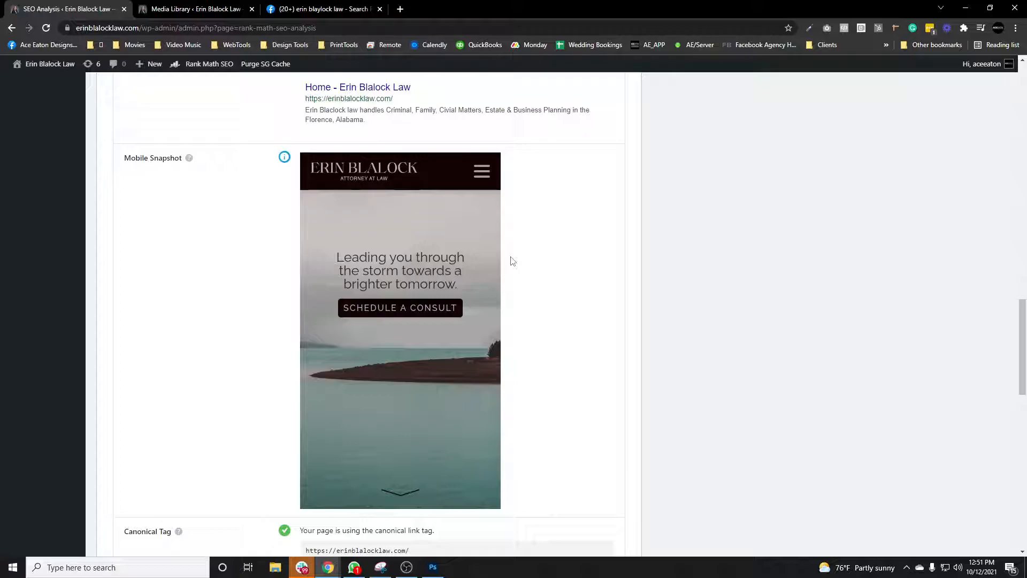
scroll(482, 270, "down", 2)
scroll(535, 301, "down", 6)
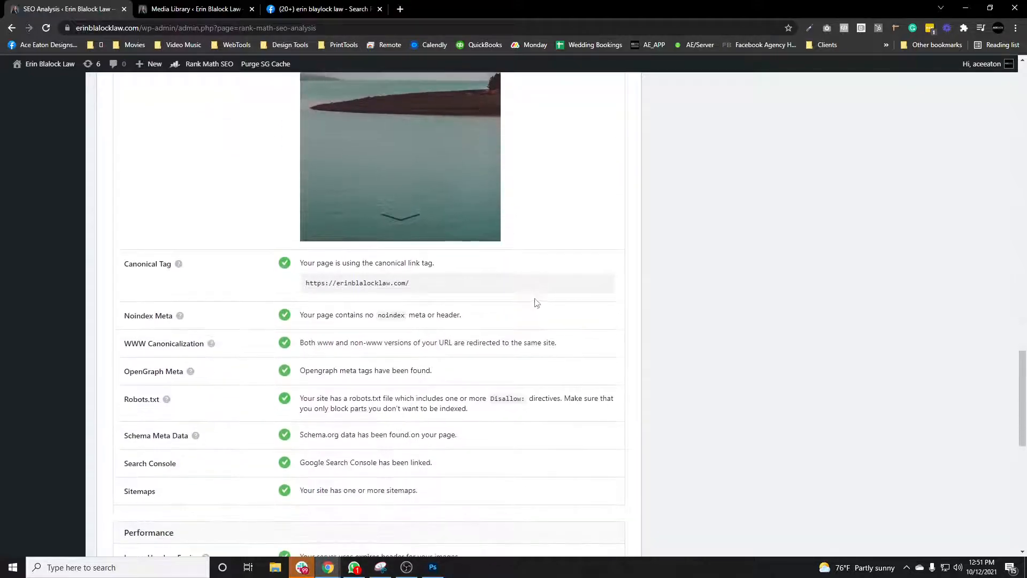
scroll(537, 303, "down", 2)
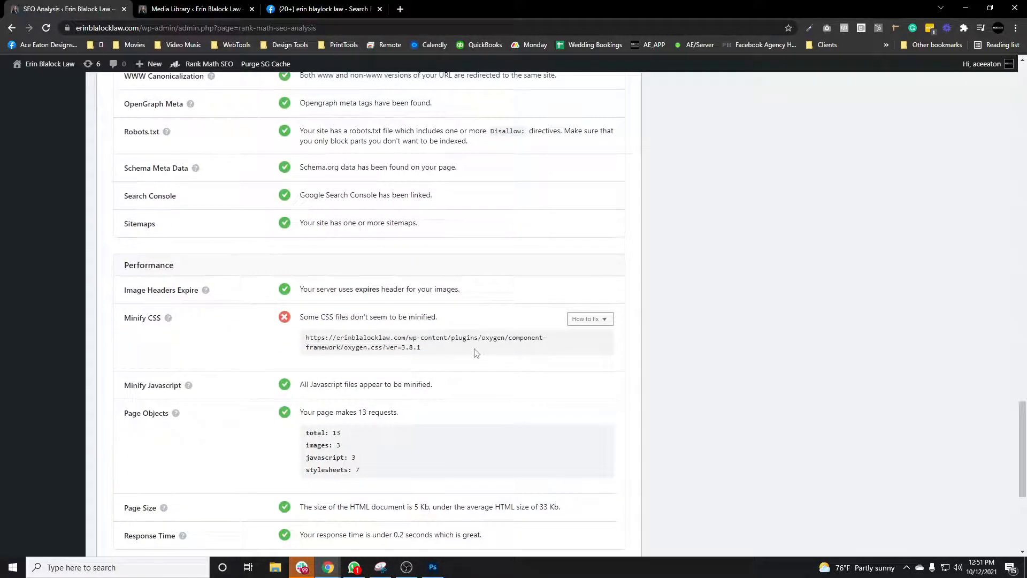
scroll(476, 353, "down", 4)
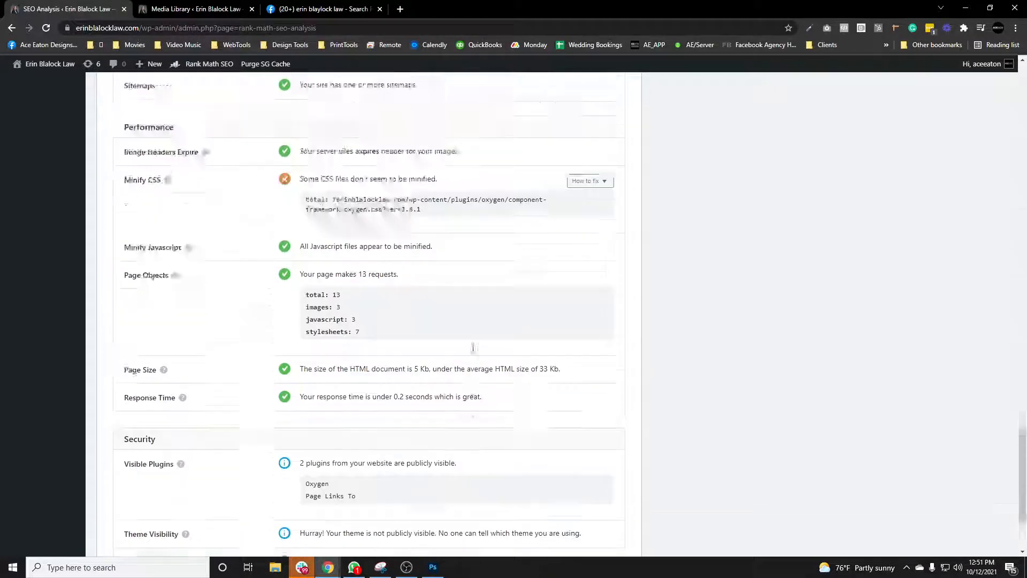
scroll(473, 347, "up", 20)
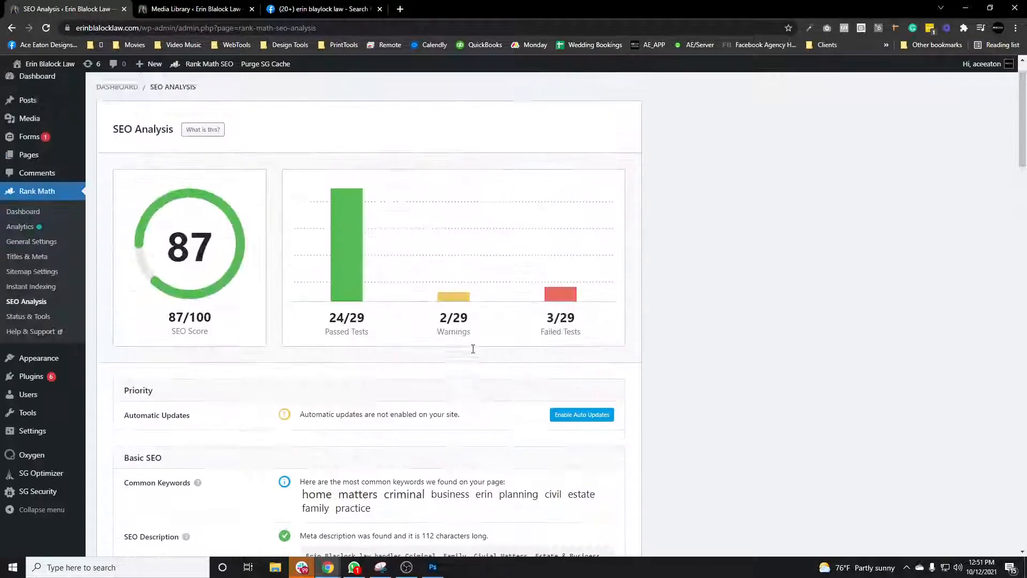
scroll(472, 349, "up", 1)
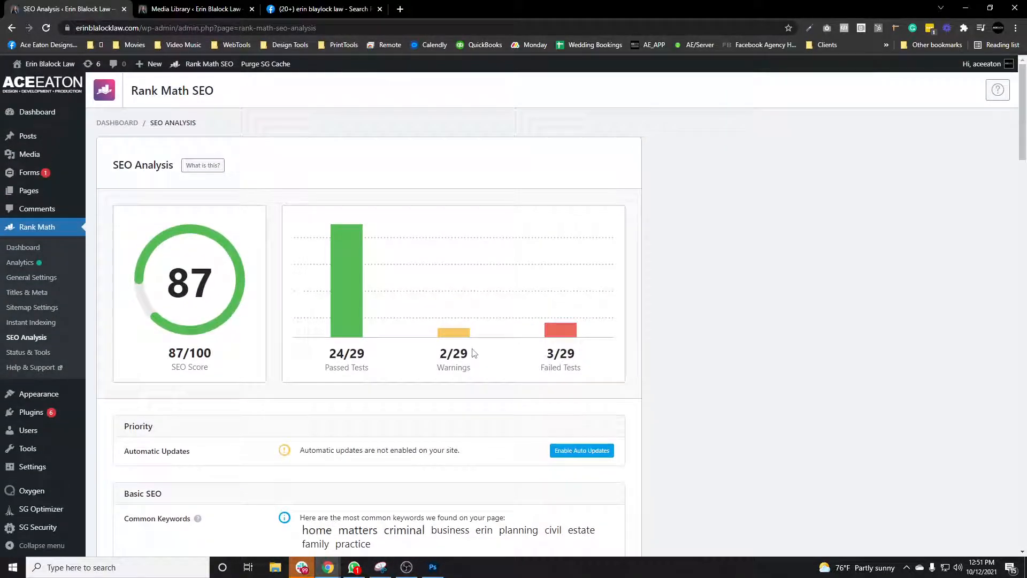
Visit the live site's home page and look over its hero section and Practice Areas tiles
left_click(30, 84)
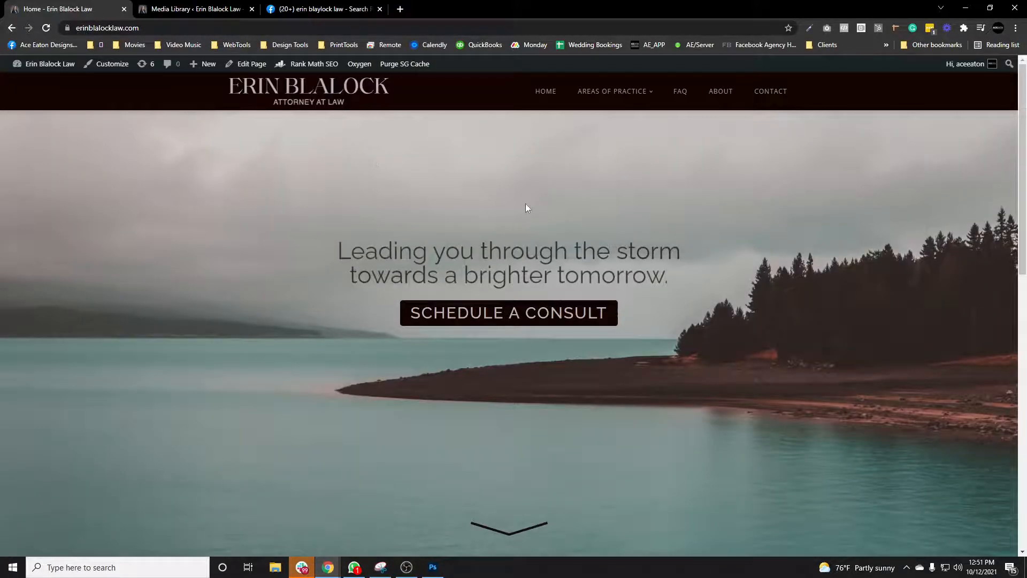
scroll(675, 254, "down", 10)
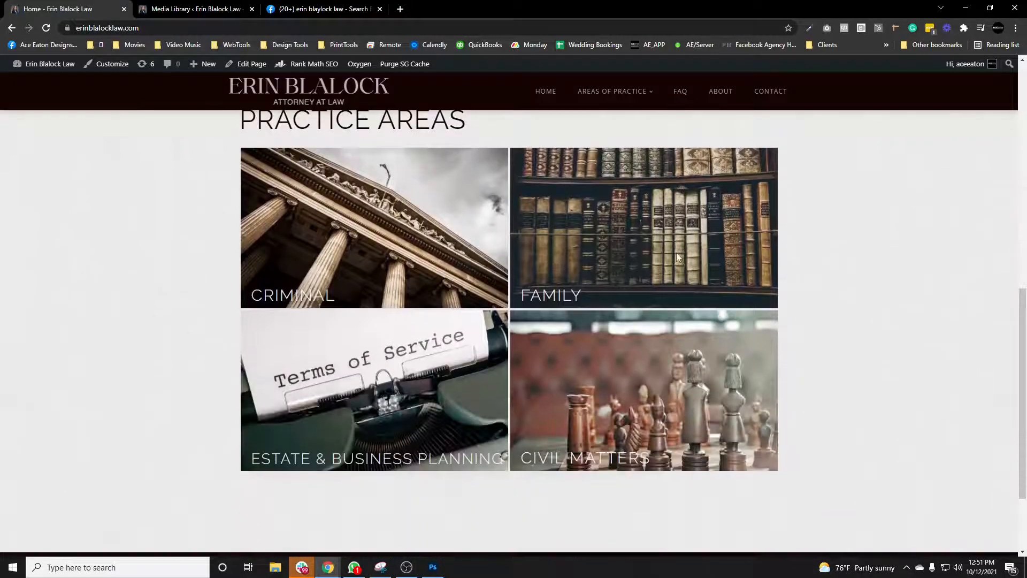
scroll(676, 255, "down", 2)
scroll(676, 255, "up", 7)
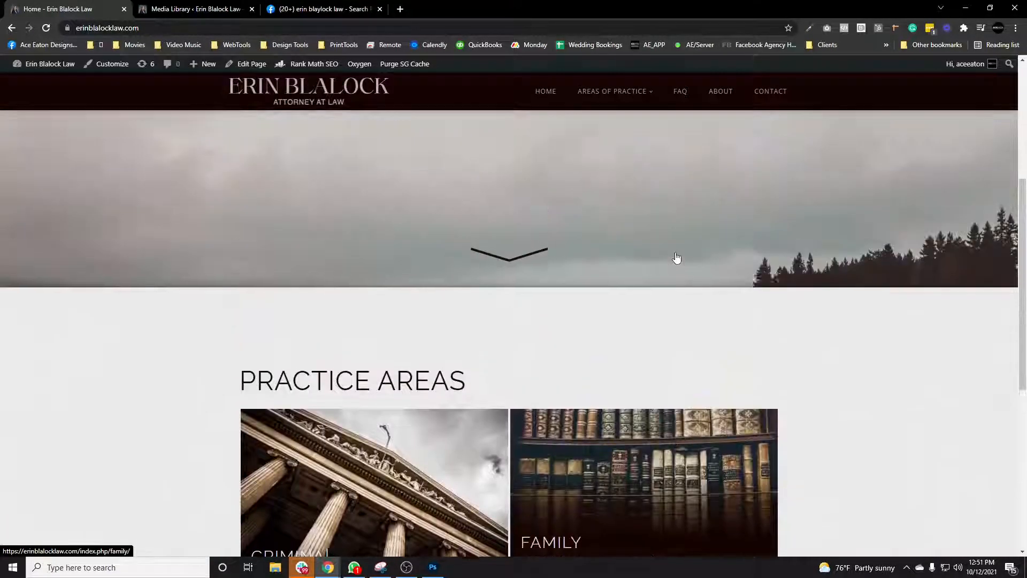
scroll(676, 257, "up", 3)
View the live Criminal and Family practice pages, including their summaries and service lists
mouse_move(612, 92)
left_click(592, 115)
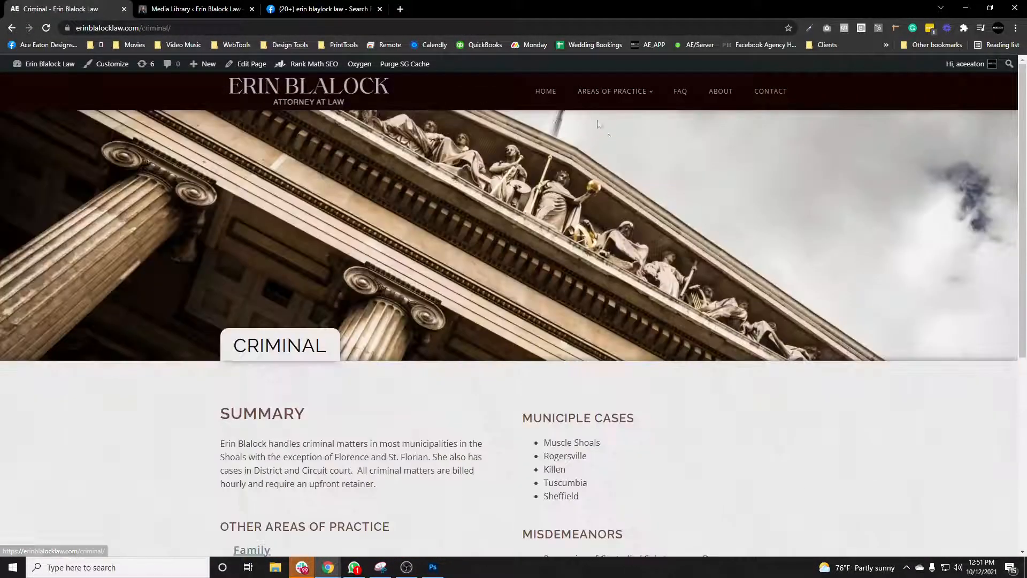
scroll(710, 241, "down", 6)
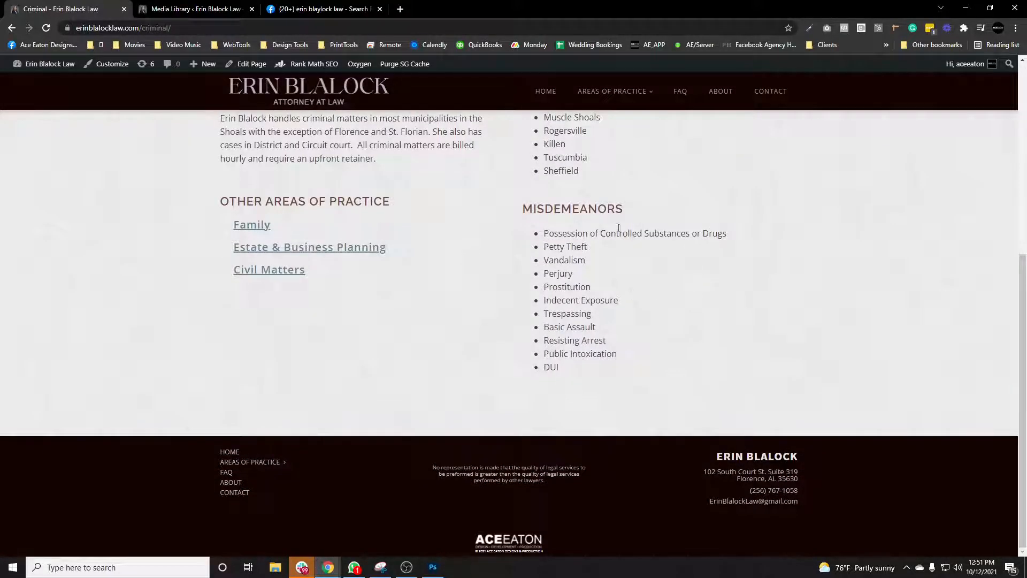
scroll(670, 283, "up", 6)
mouse_move(614, 96)
left_click(594, 146)
scroll(685, 209, "down", 4)
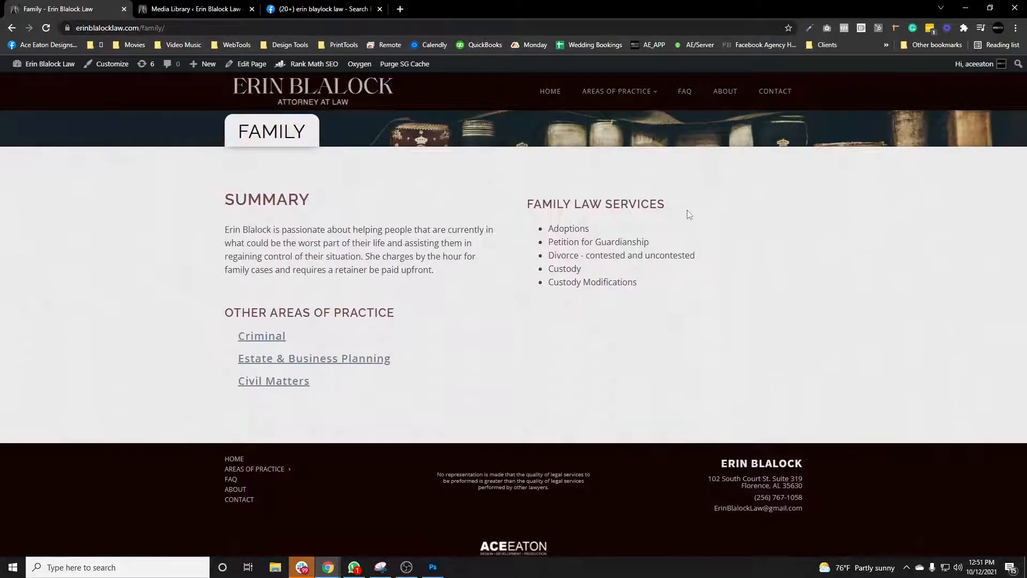
View the live Estate & Business Planning and Civil Matters pages, including their summaries and service lists
mouse_move(620, 99)
left_click(621, 156)
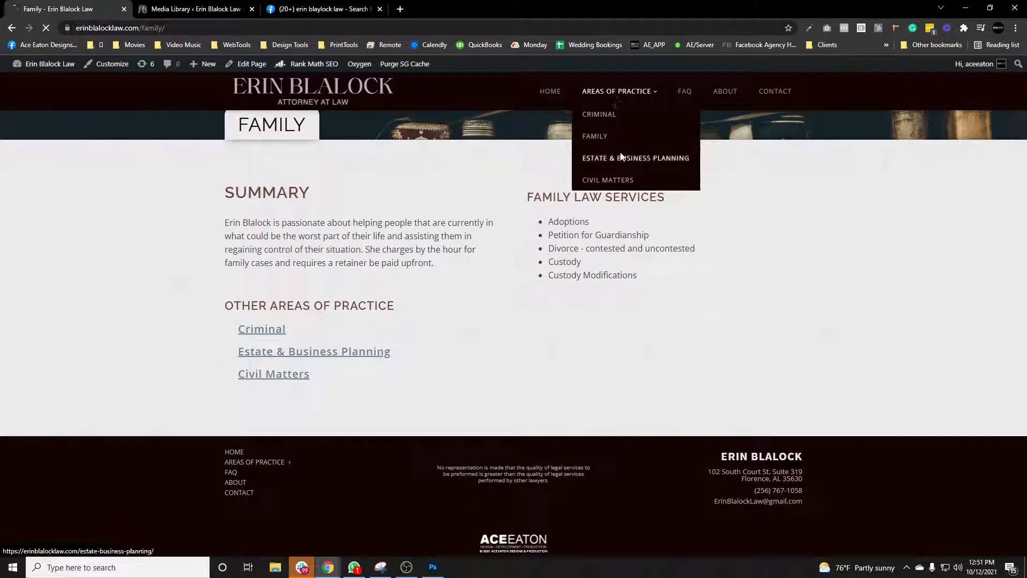
scroll(646, 226, "down", 4)
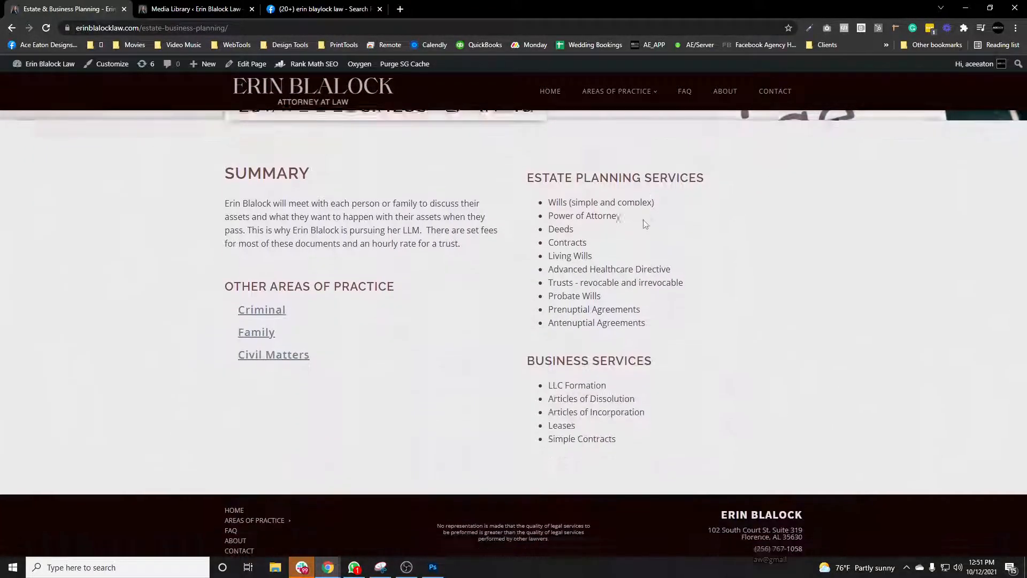
mouse_move(624, 92)
left_click(608, 180)
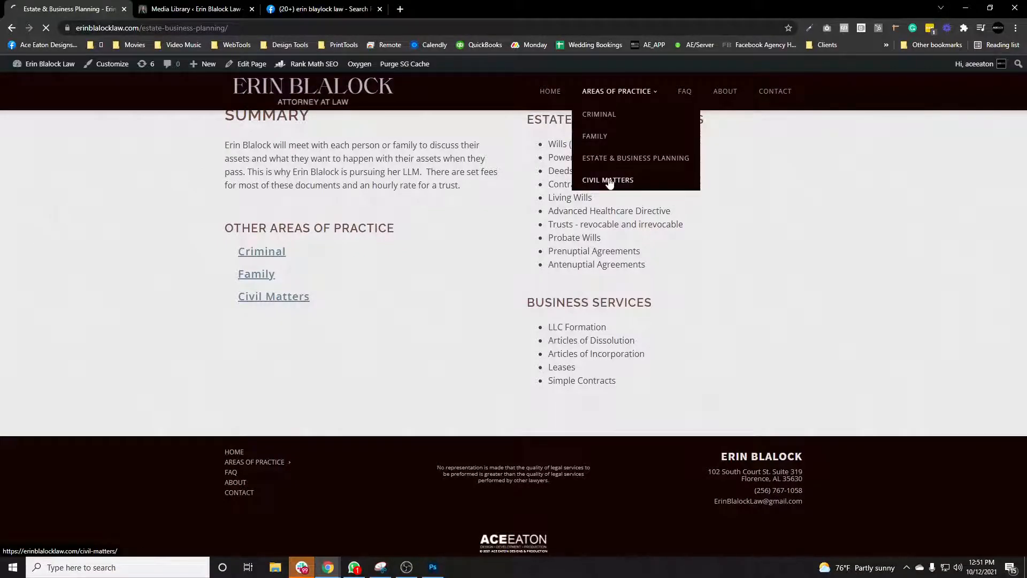
scroll(661, 212, "down", 4)
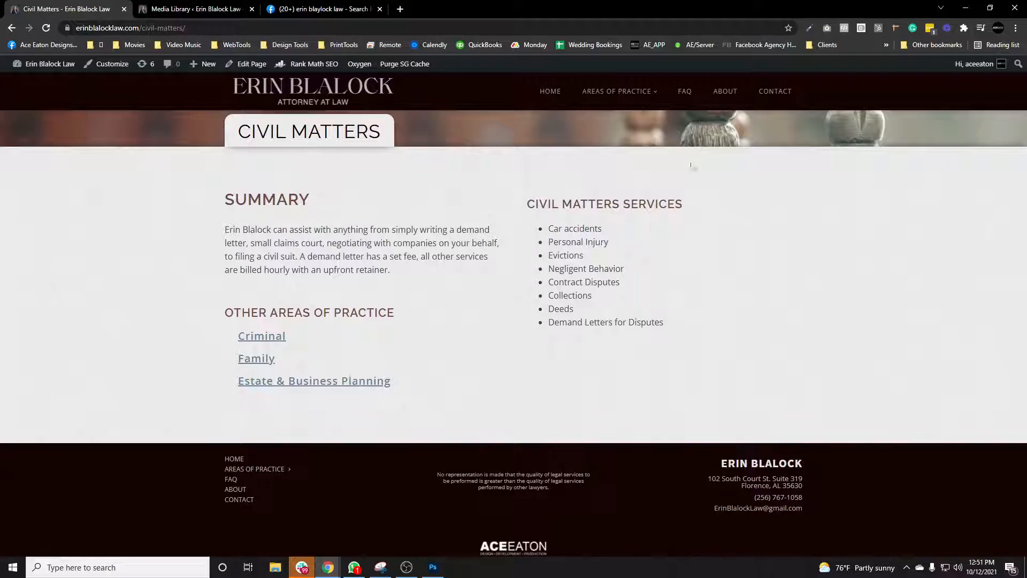
Look through the live Contact page with its quick links and message form, and return to the home page
left_click(763, 96)
scroll(737, 258, "down", 4)
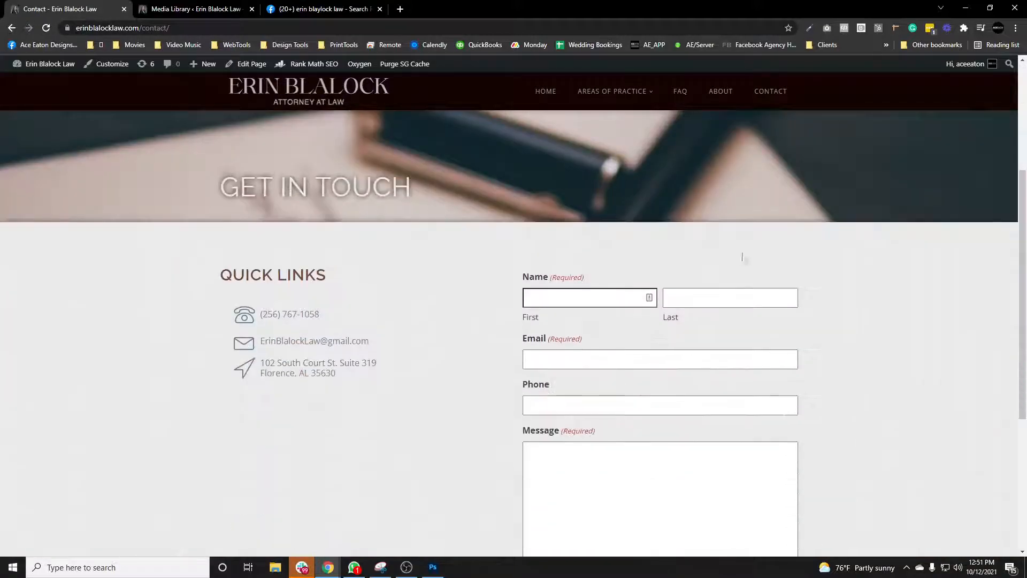
scroll(853, 266, "down", 2)
scroll(846, 270, "down", 3)
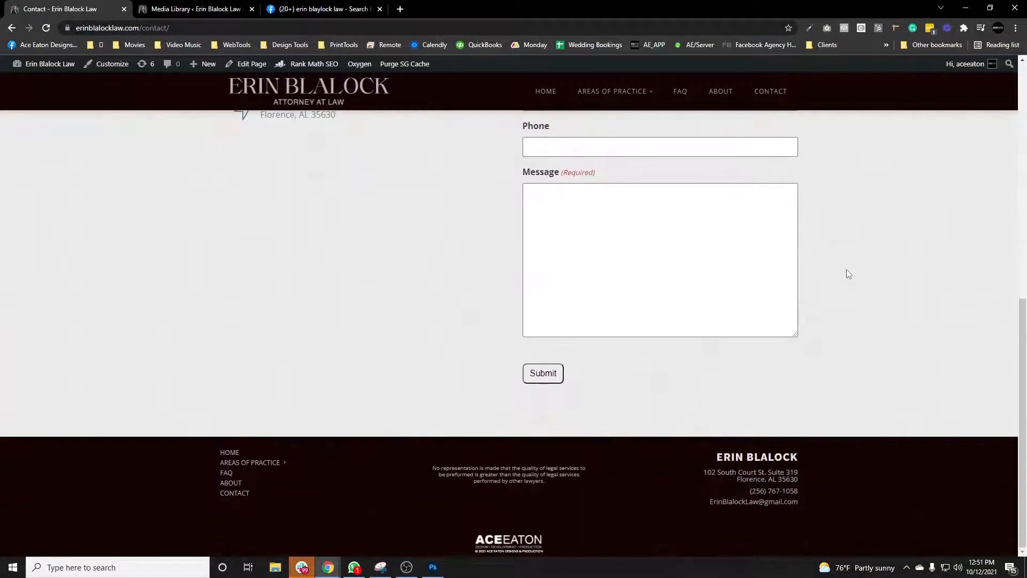
scroll(846, 270, "up", 9)
left_click(542, 98)
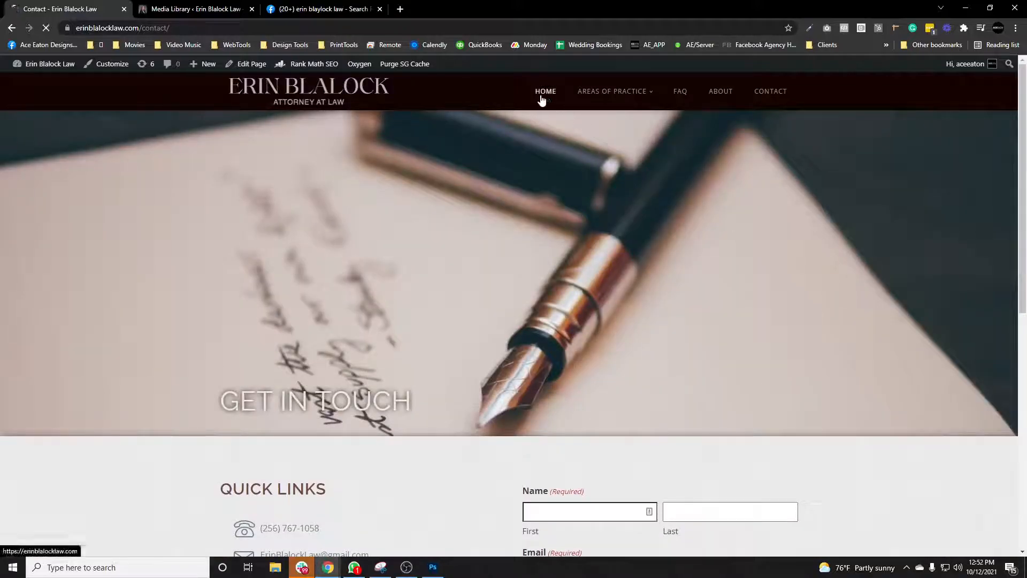